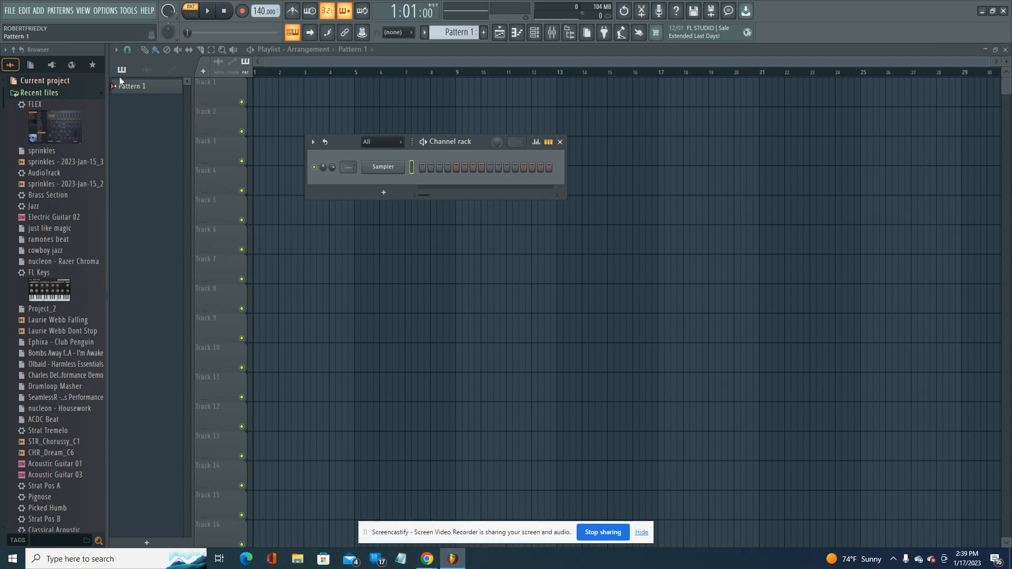
- Start a new project from the Empty template
{"action": "left_click", "coordinate": [10, 10]}
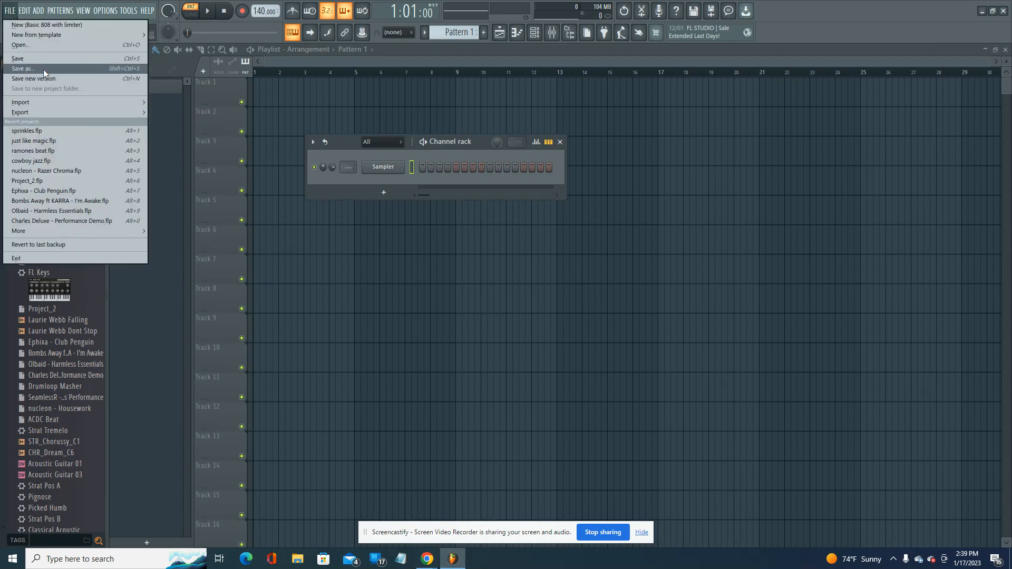
{"action": "mouse_move", "coordinate": [65, 33]}
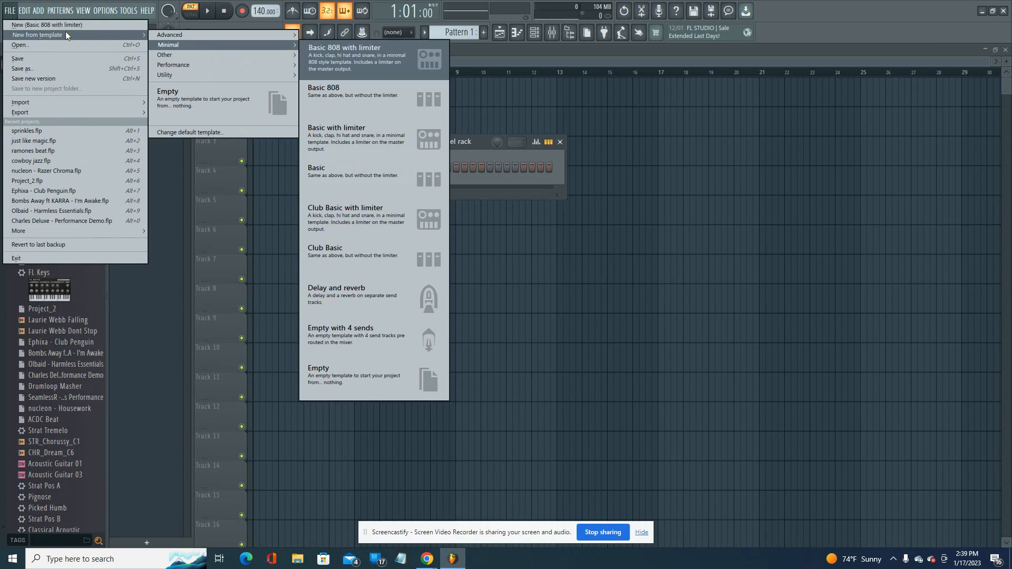
{"action": "left_click", "coordinate": [208, 95]}
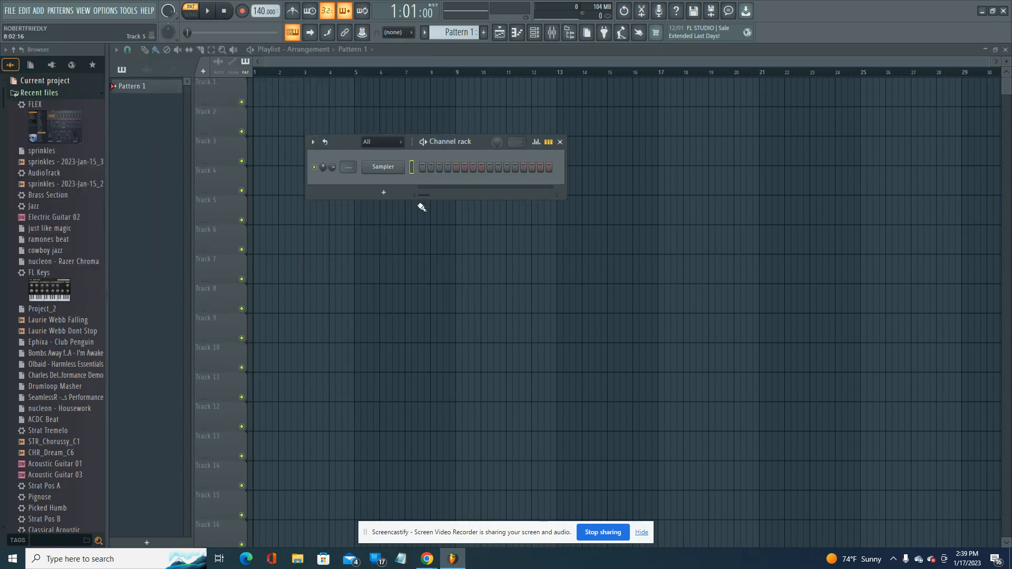
- Replace the Sampler channel in the Channel rack with the FLEX synth
{"action": "right_click", "coordinate": [392, 171]}
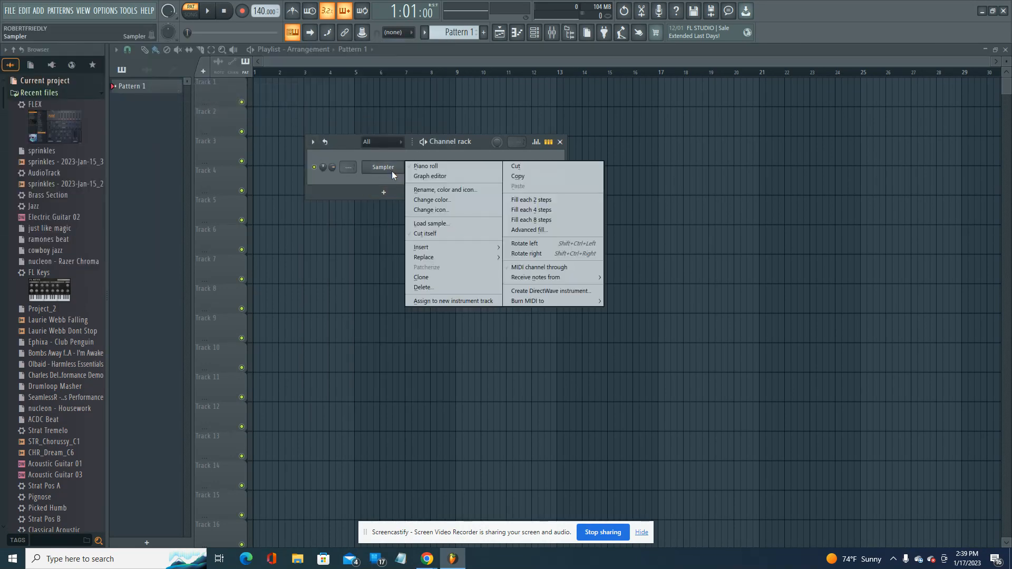
{"action": "mouse_move", "coordinate": [451, 257]}
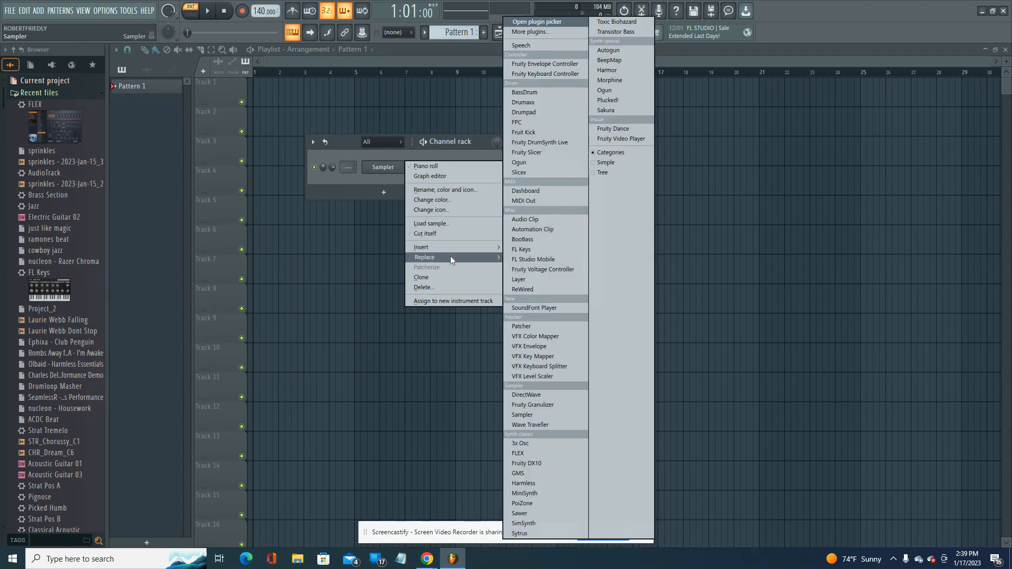
{"action": "left_click", "coordinate": [545, 453]}
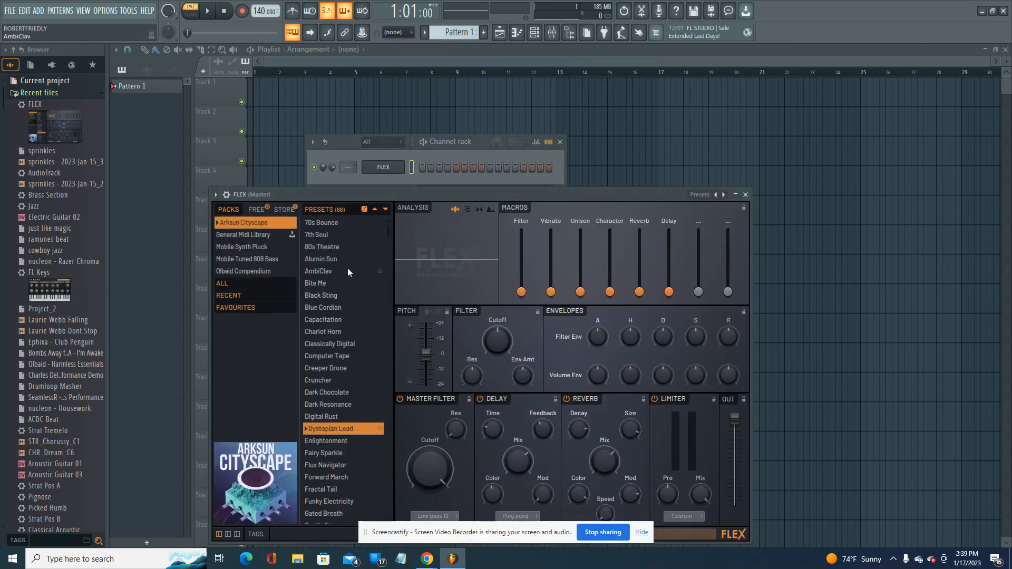
- Load the Piano Bright preset from FLEX's General Midi Library pack and close the plugin window
{"action": "left_click", "coordinate": [262, 236]}
{"action": "scroll", "coordinate": [353, 364], "scroll_direction": "down", "scroll_amount": 5}
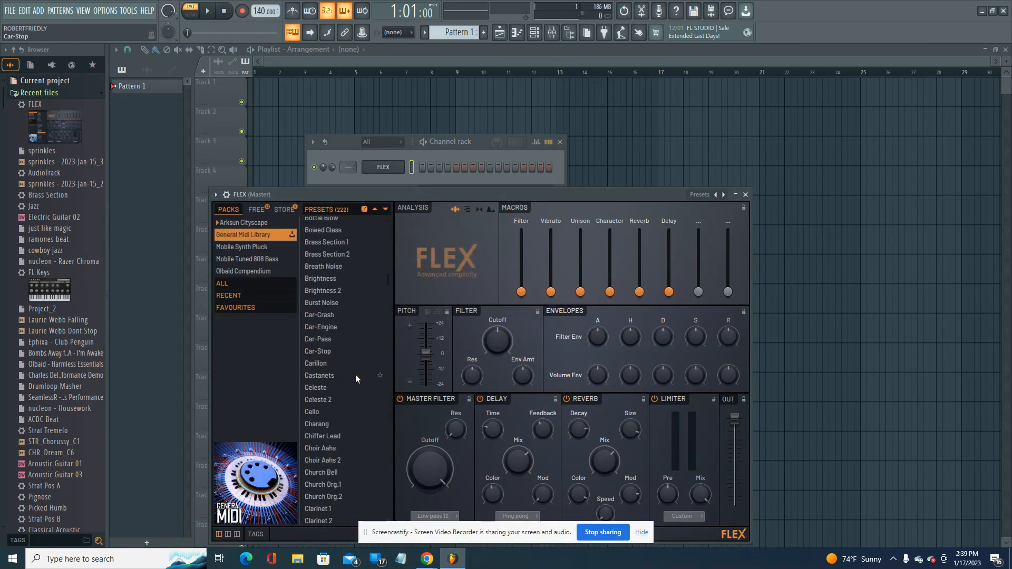
{"action": "scroll", "coordinate": [366, 372], "scroll_direction": "down", "scroll_amount": 15}
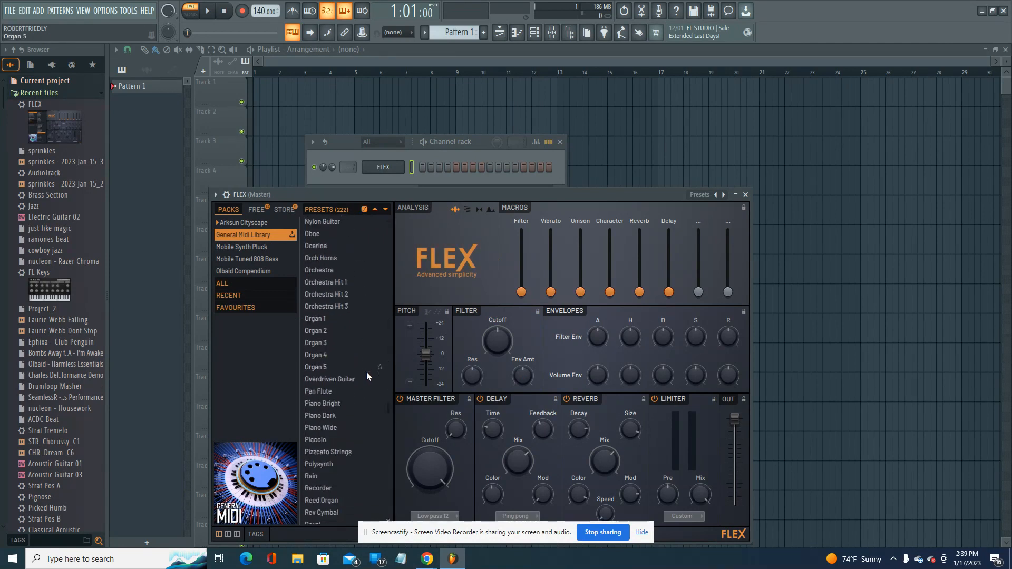
{"action": "scroll", "coordinate": [367, 373], "scroll_direction": "down", "scroll_amount": 4}
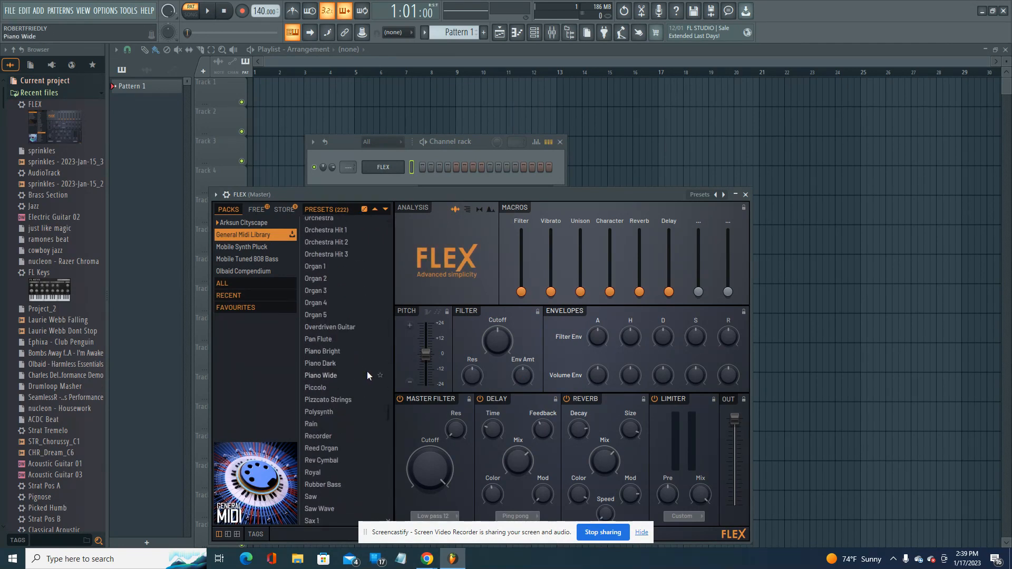
{"action": "left_click", "coordinate": [327, 353]}
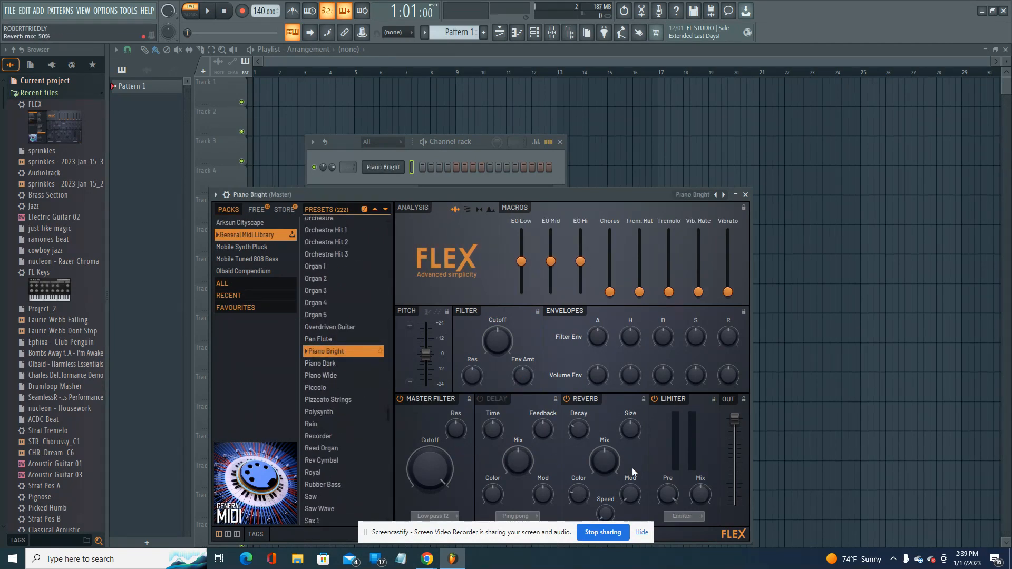
{"action": "left_click", "coordinate": [746, 195]}
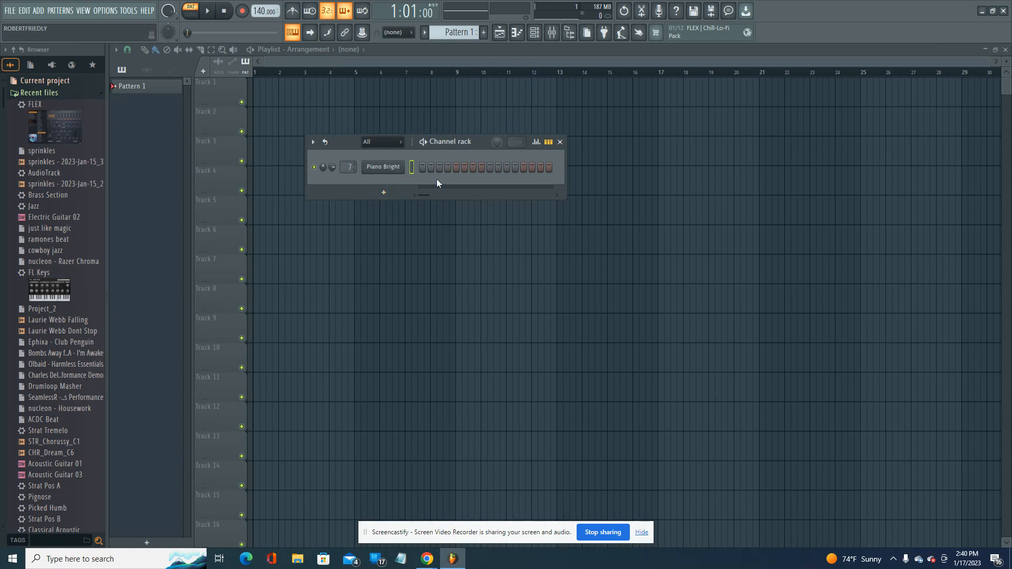
- Open the piano roll for Piano Bright and place a C5 note at the start of bar 1, lengthened to about 0:04:02
{"action": "left_click", "coordinate": [517, 33]}
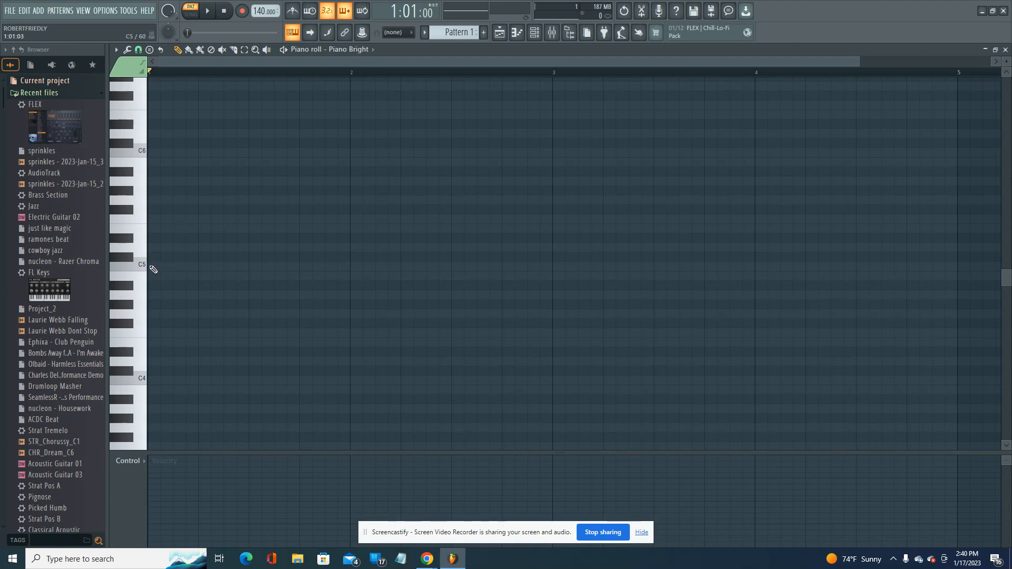
{"action": "left_click", "coordinate": [153, 270]}
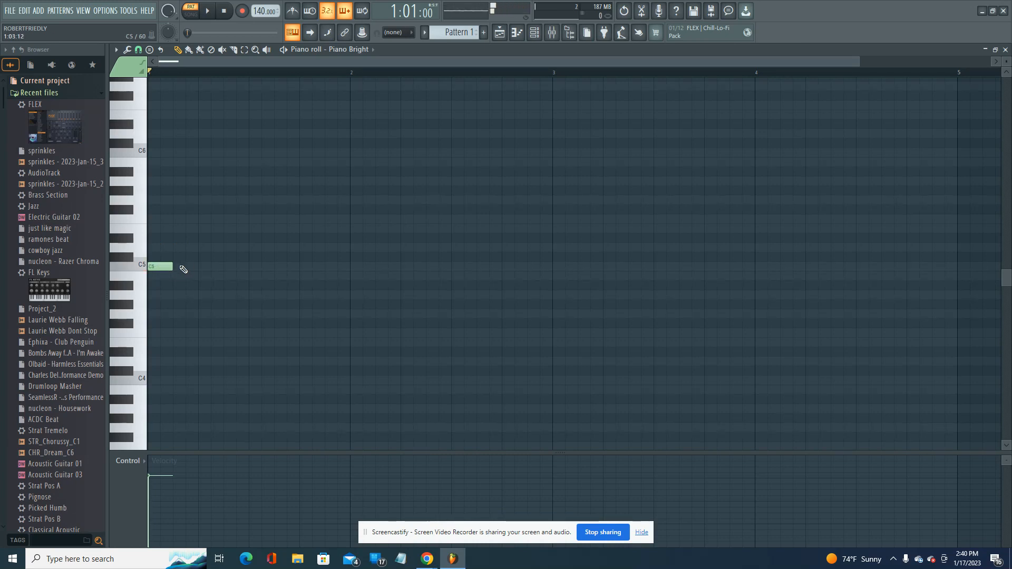
{"action": "left_click_drag", "start_coordinate": [172, 266], "coordinate": [198, 263]}
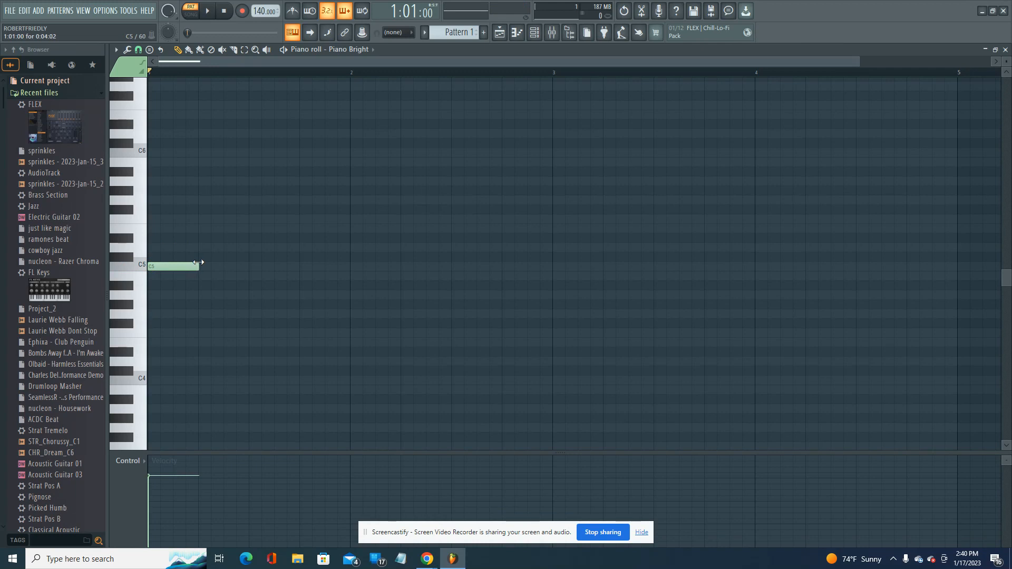
- Continue the ascending C major scale end to end after C5 with D5, E5, F5, G5, A5, B5 and C6
{"action": "left_click", "coordinate": [204, 248]}
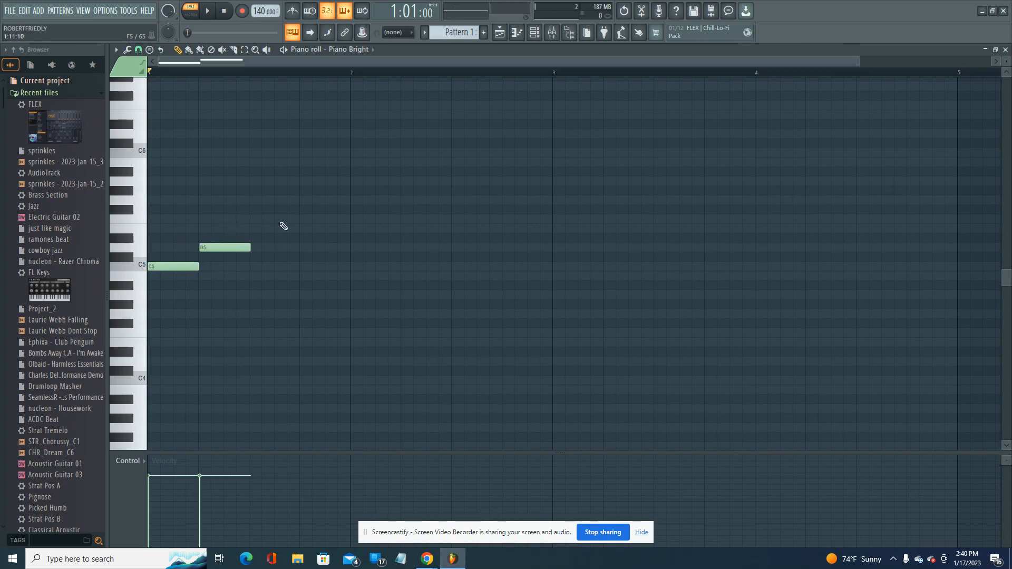
{"action": "left_click", "coordinate": [254, 230]}
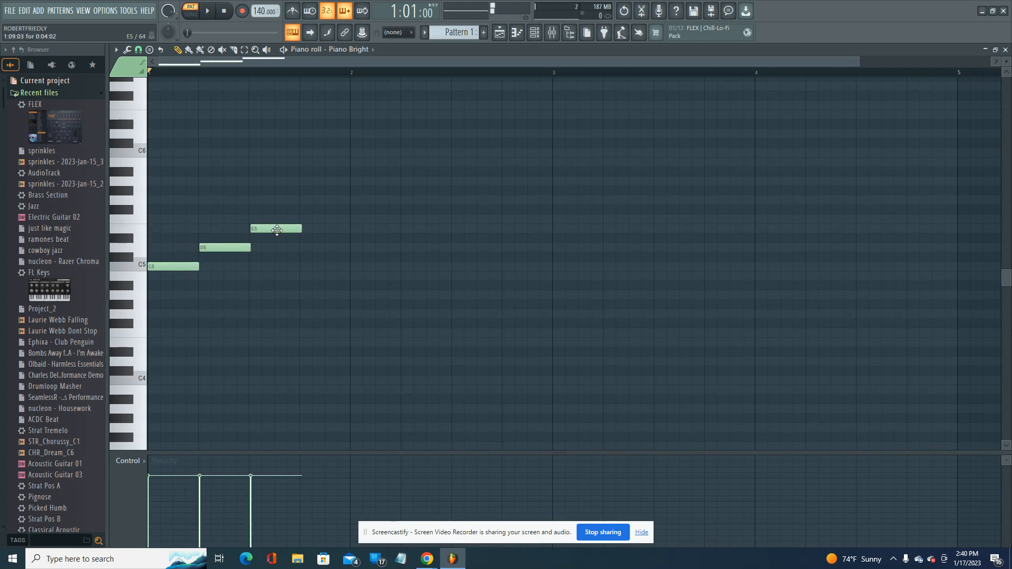
{"action": "left_click", "coordinate": [304, 219]}
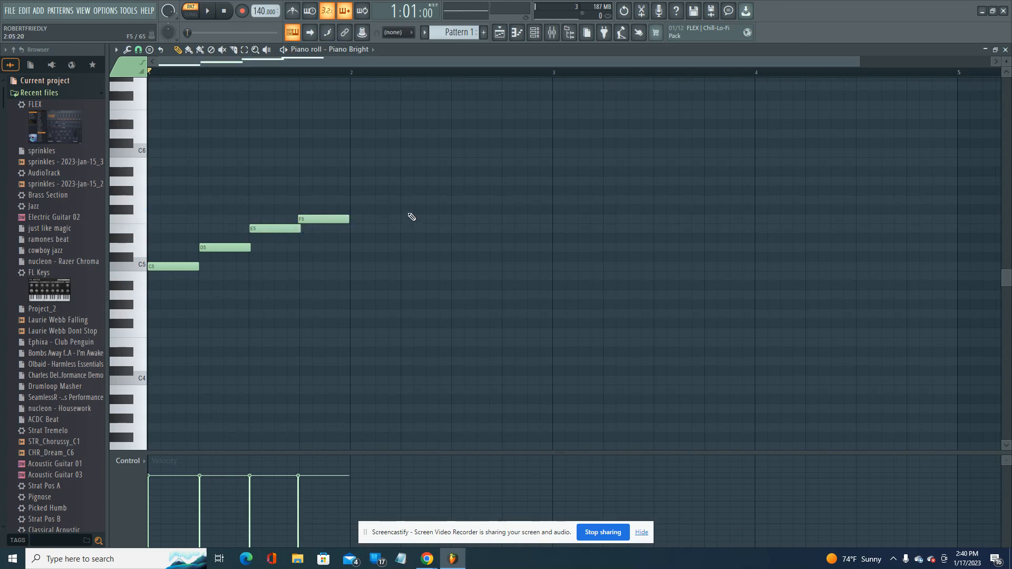
{"action": "left_click", "coordinate": [355, 200]}
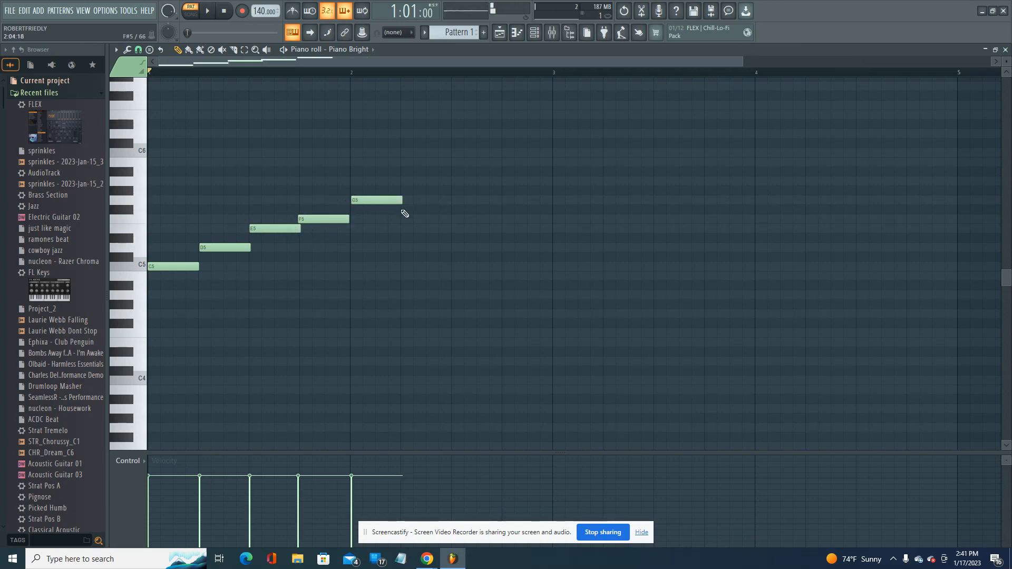
{"action": "left_click", "coordinate": [406, 181]}
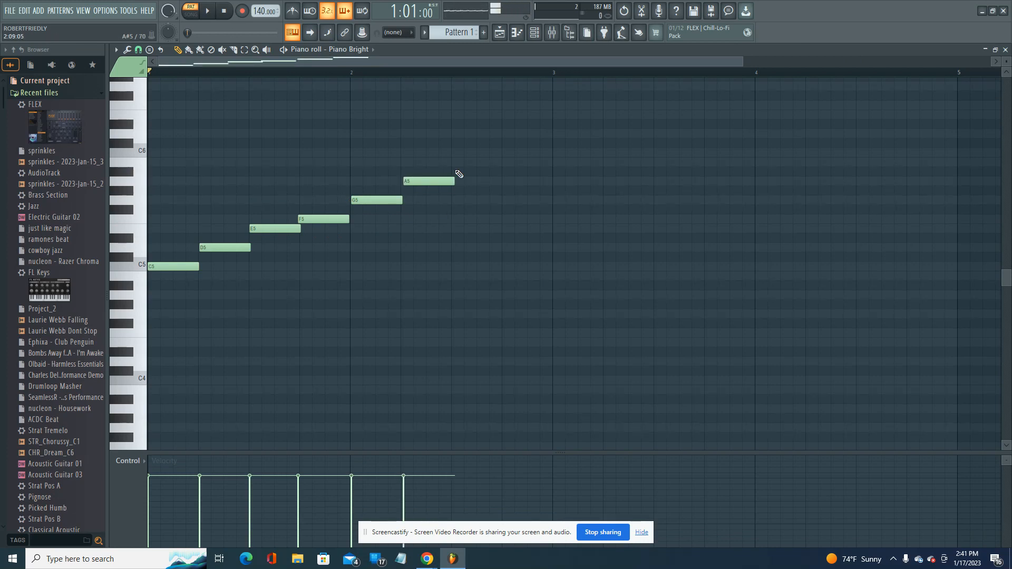
{"action": "left_click", "coordinate": [455, 163]}
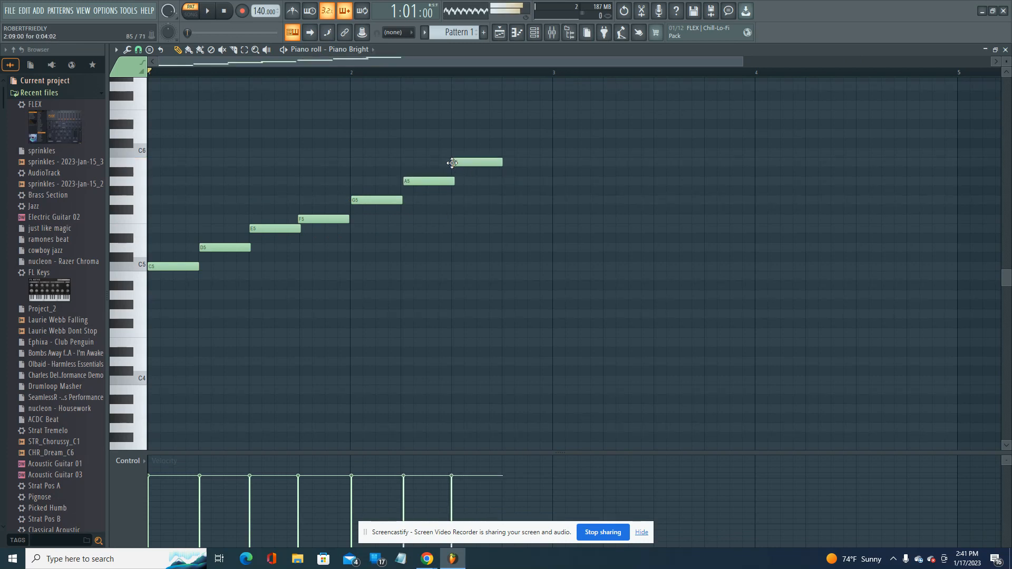
{"action": "left_click", "coordinate": [506, 153]}
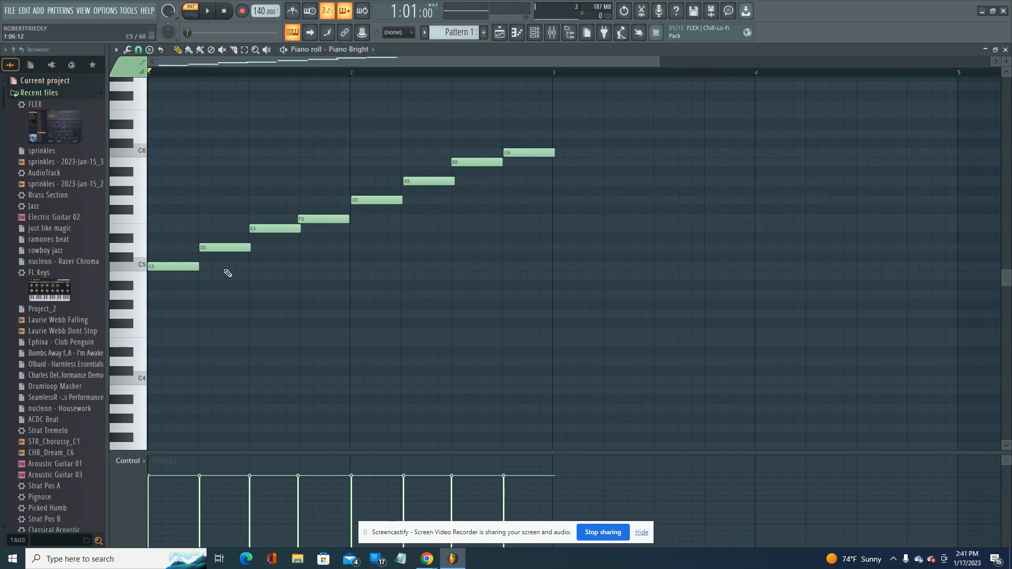
- Nudge the F5 note slightly later so it meets G5, and play the scale through once
{"action": "left_click", "coordinate": [339, 218]}
{"action": "left_click", "coordinate": [208, 11]}
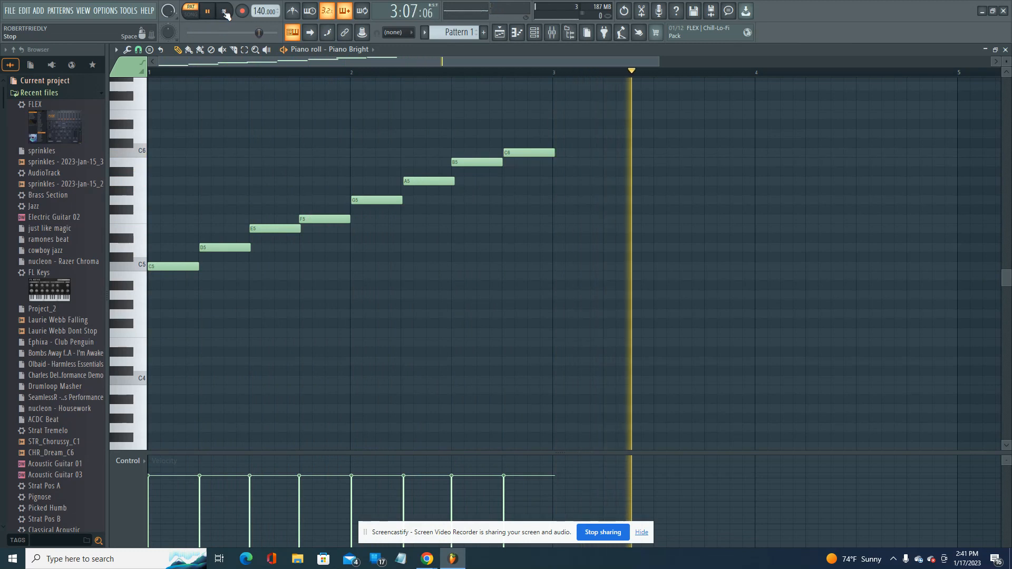
{"action": "left_click", "coordinate": [226, 13]}
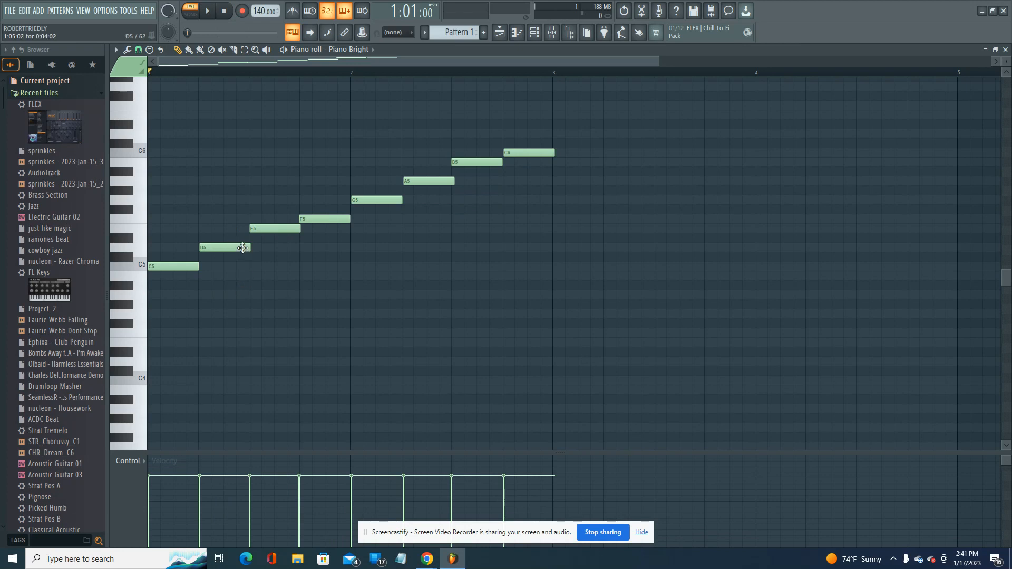
- Delete the D5 and F5 notes and move E5 and G5 above C5 at the start of bar 1 to form a C major chord
{"action": "mouse_move", "coordinate": [241, 249]}
{"action": "left_mouse_down"}
{"action": "mouse_move", "coordinate": [183, 250]}
{"action": "mouse_move", "coordinate": [242, 249]}
{"action": "left_mouse_up"}
{"action": "right_click", "coordinate": [226, 249]}
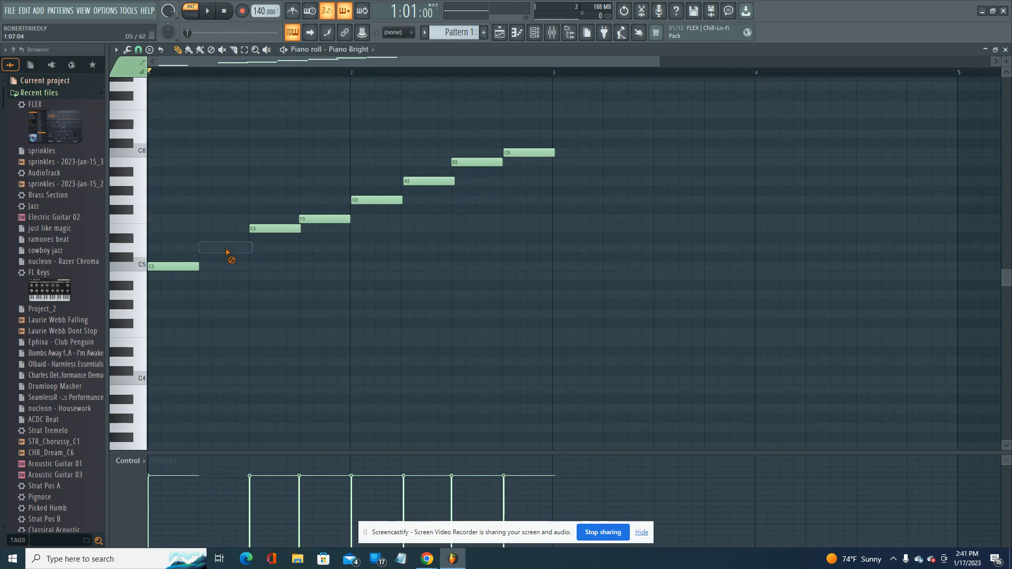
{"action": "left_click_drag", "start_coordinate": [273, 230], "coordinate": [171, 230]}
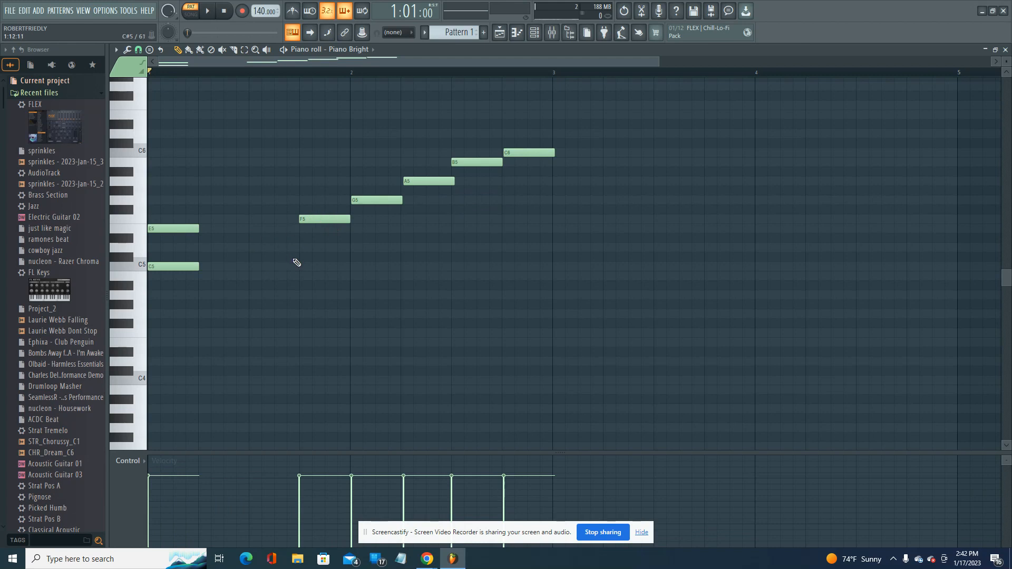
{"action": "right_click", "coordinate": [310, 220]}
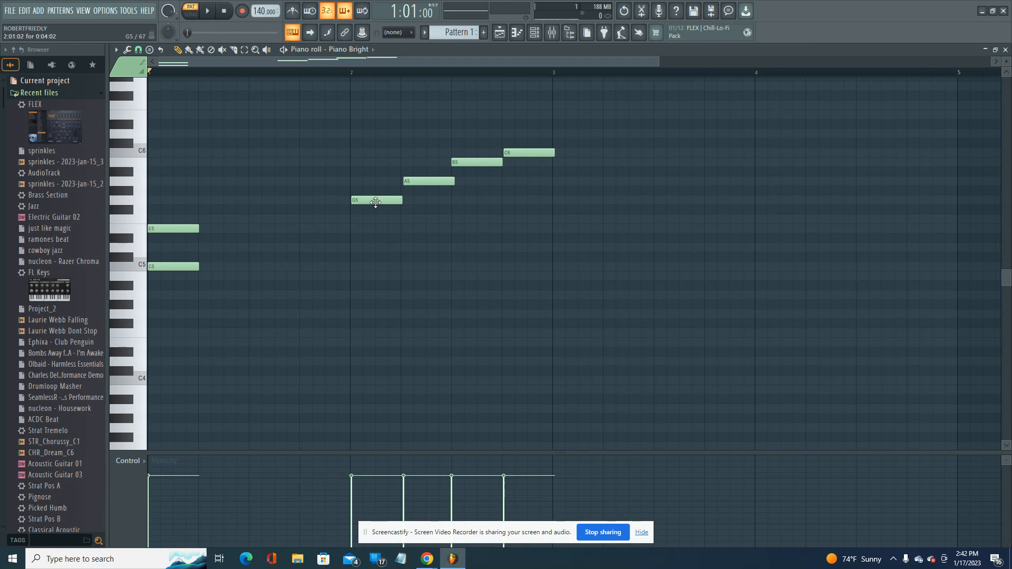
{"action": "left_click_drag", "start_coordinate": [382, 200], "coordinate": [175, 200]}
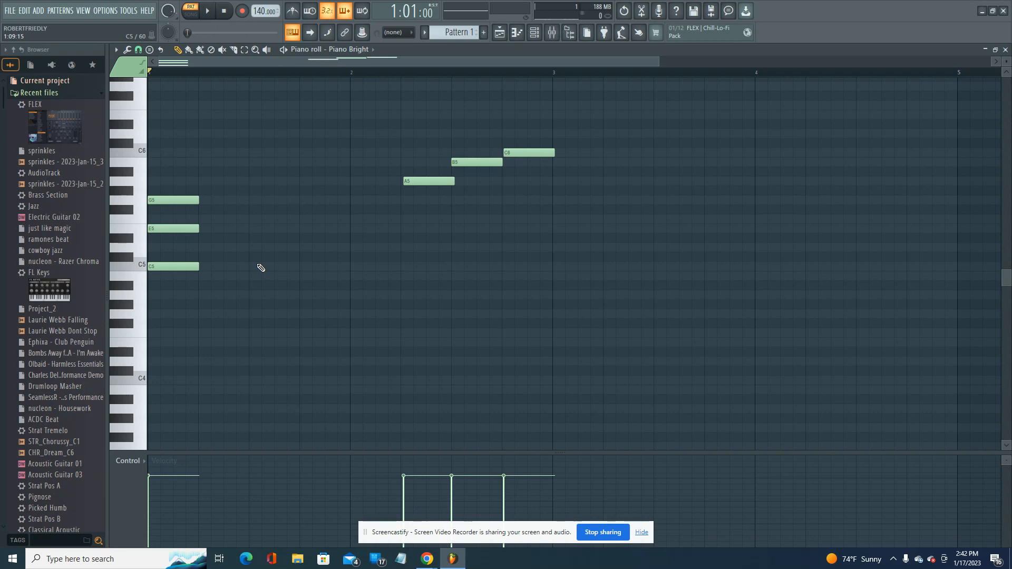
- Delete the leftover scale notes A5, B5 and C6, keeping only the C major chord
{"action": "right_click", "coordinate": [433, 180]}
{"action": "right_click", "coordinate": [477, 163]}
{"action": "right_click", "coordinate": [529, 153]}
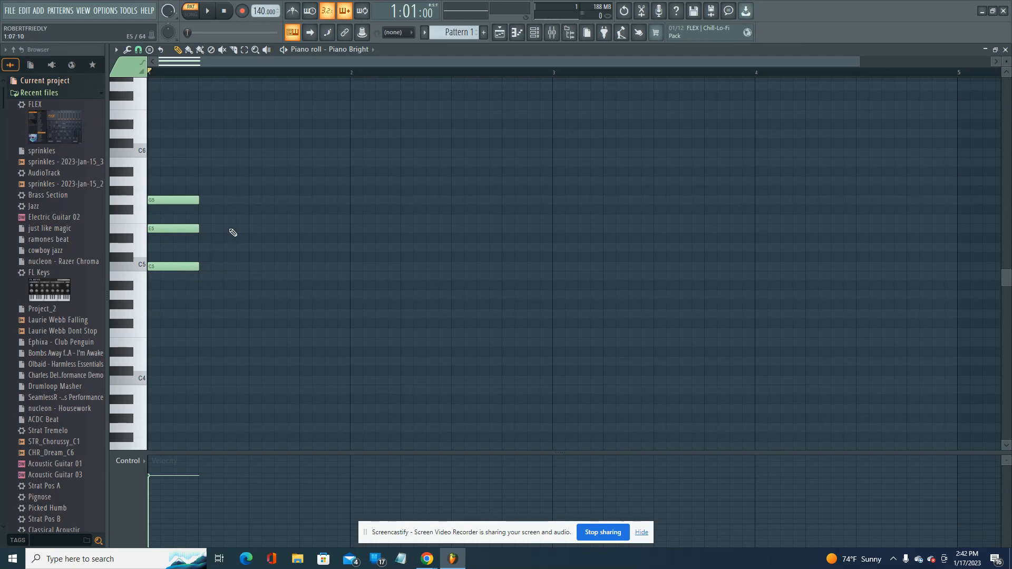
- Build an F major chord from F5, A5 and C6 directly after the first chord, aligning the C6 note
{"action": "left_click", "coordinate": [201, 219]}
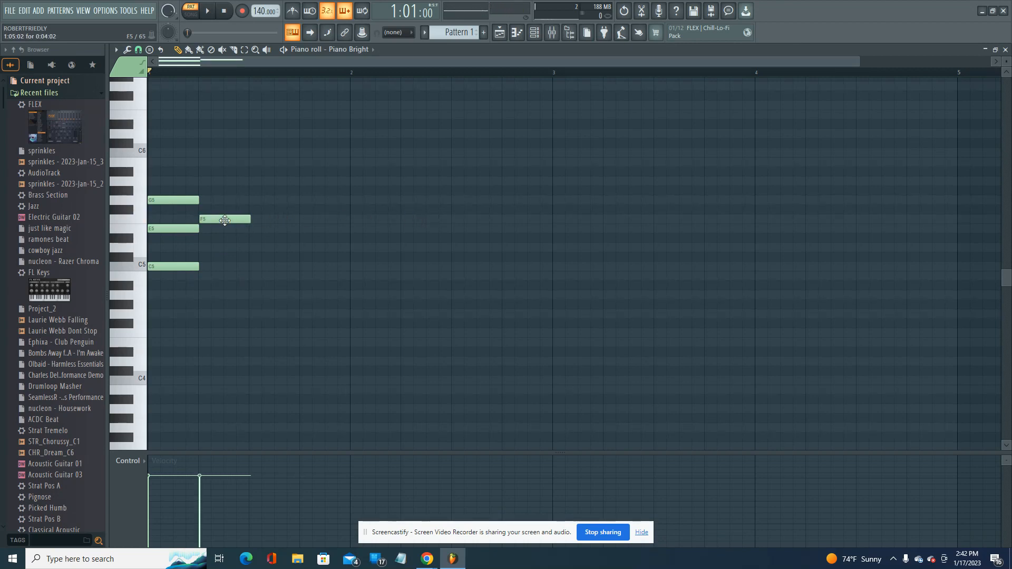
{"action": "left_click", "coordinate": [202, 182]}
{"action": "left_click", "coordinate": [203, 153]}
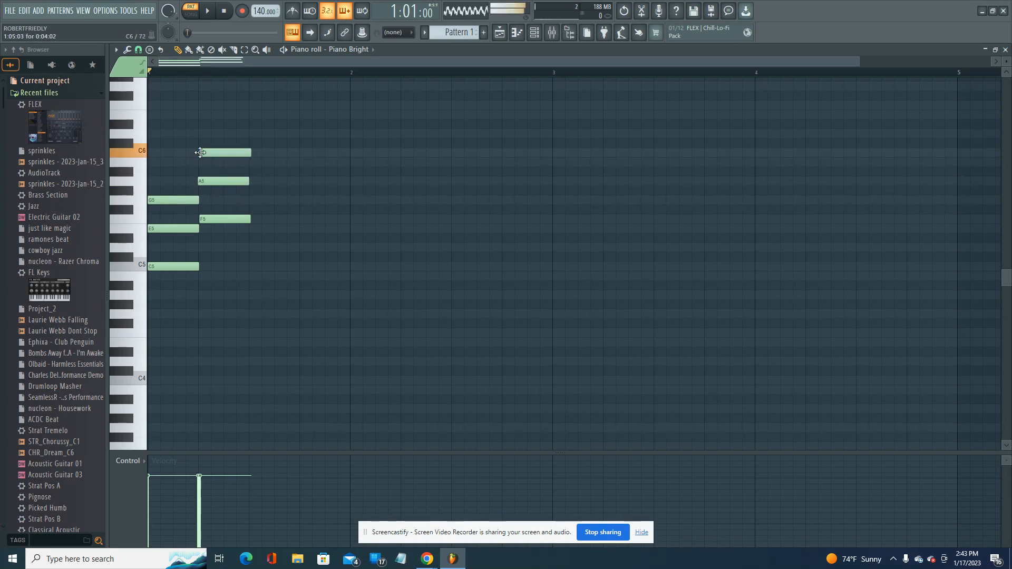
{"action": "left_click_drag", "start_coordinate": [240, 152], "coordinate": [239, 152]}
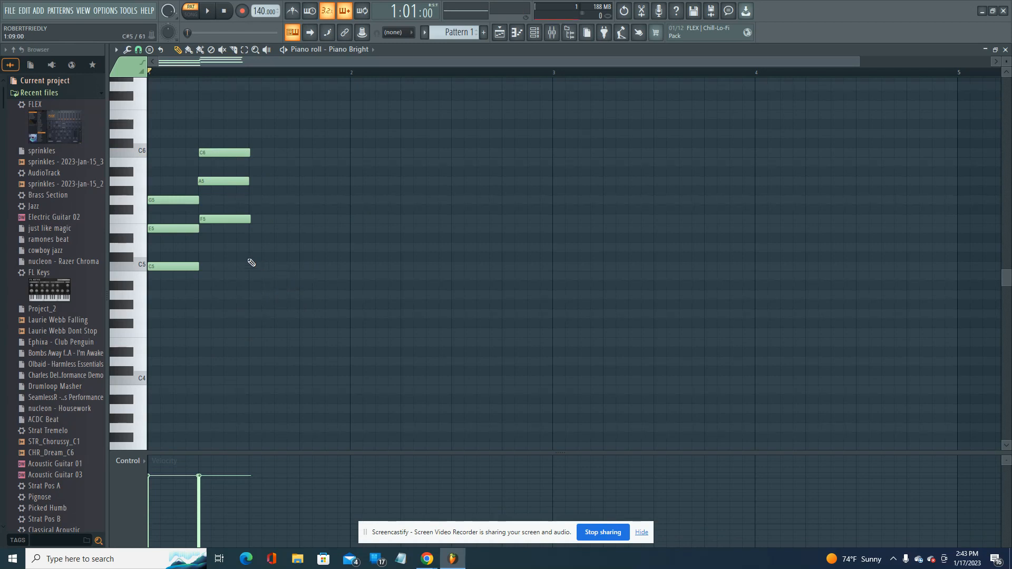
- Add a G major chord from G5, B5 and D6 directly after the F major chord
{"action": "left_click", "coordinate": [251, 200]}
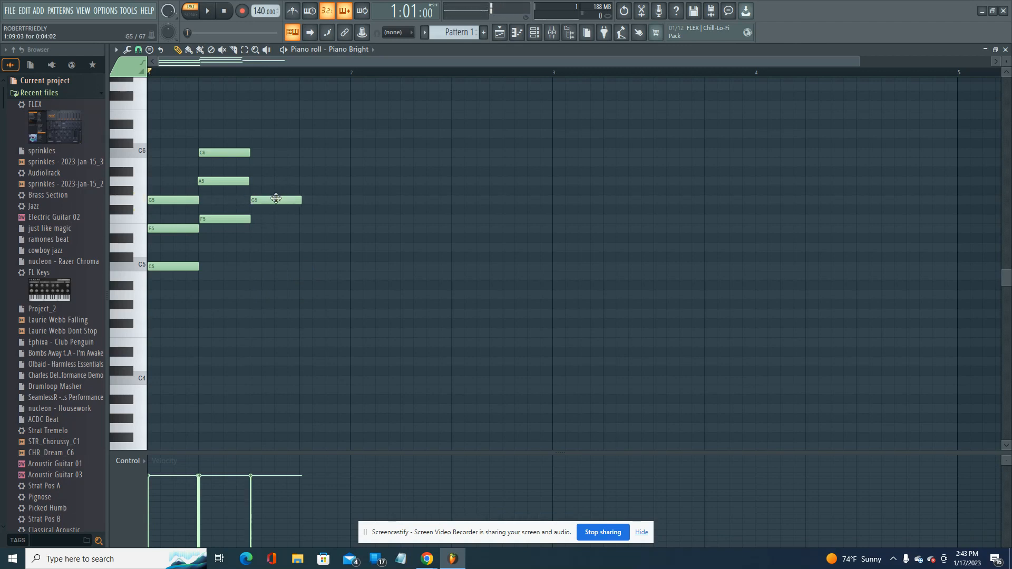
{"action": "left_click", "coordinate": [273, 200]}
{"action": "left_click_drag", "start_coordinate": [274, 200], "coordinate": [275, 199]}
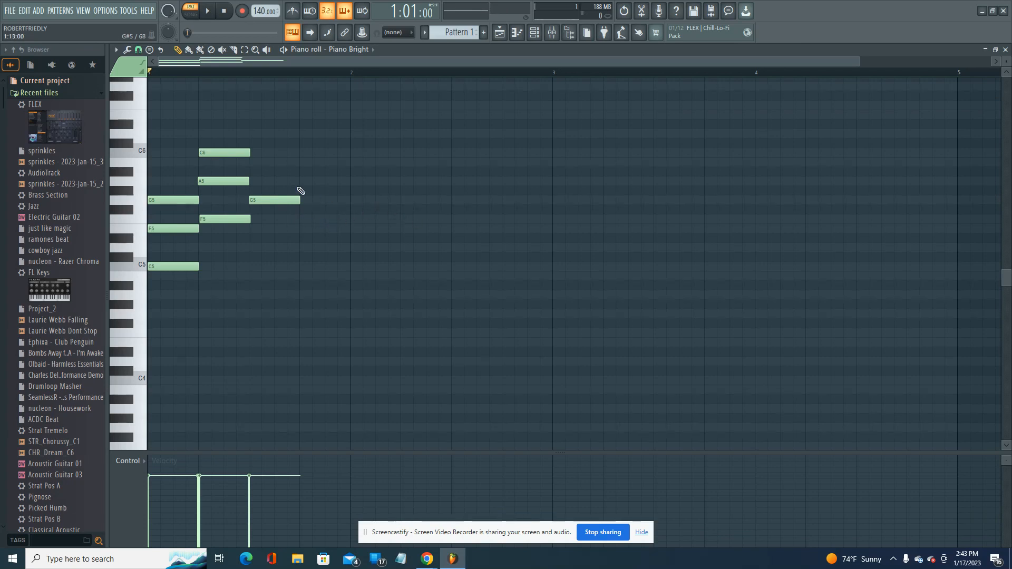
{"action": "left_click", "coordinate": [251, 162]}
{"action": "left_click", "coordinate": [251, 134]}
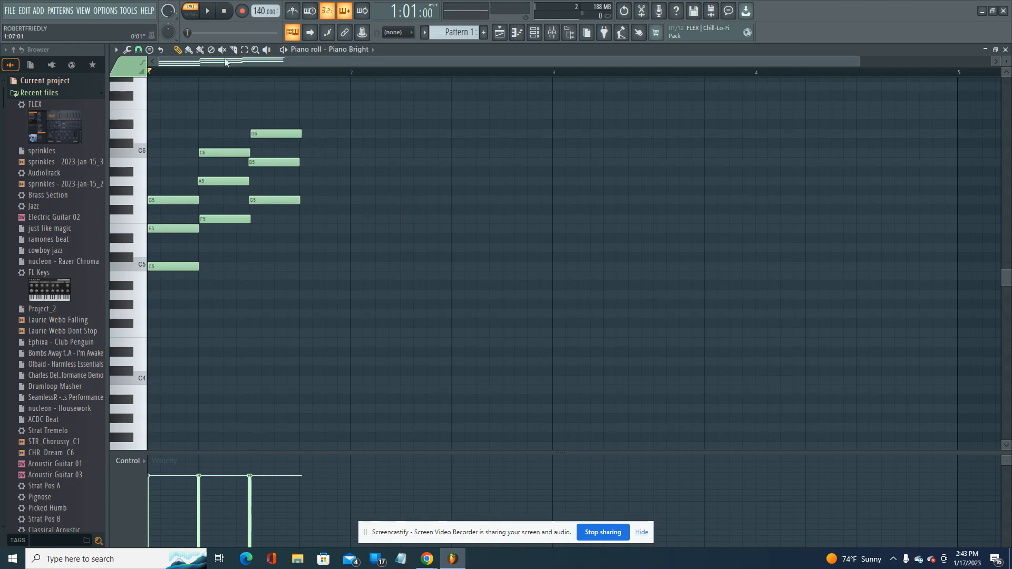
- Duplicate the F major chord (F5, A5, C6) and place the copy directly after the G major chord, filling the end of bar 1
{"action": "key", "text": "e"}
{"action": "left_click_drag", "start_coordinate": [214, 130], "coordinate": [230, 249]}
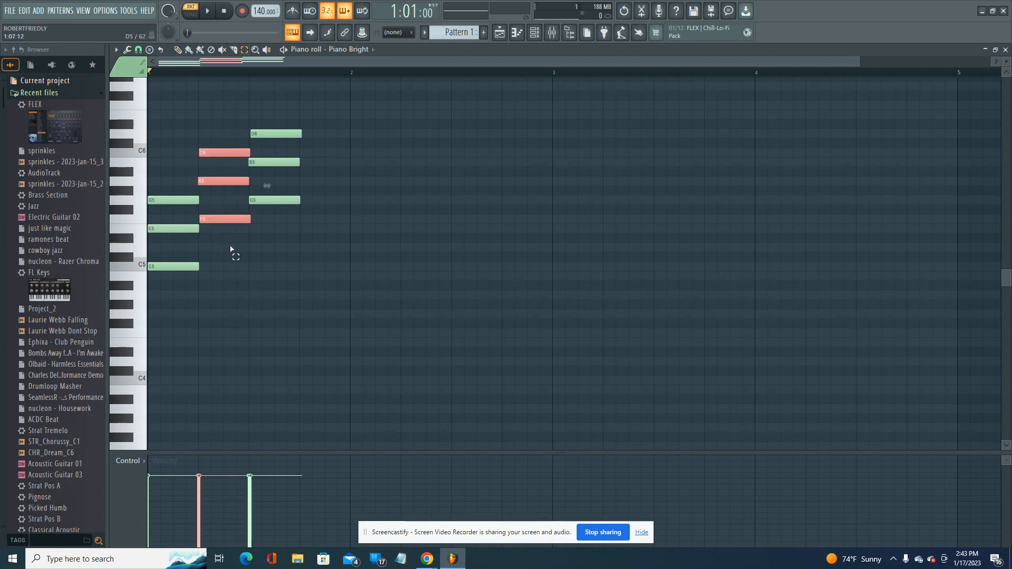
{"action": "key", "text": "ctrl+b"}
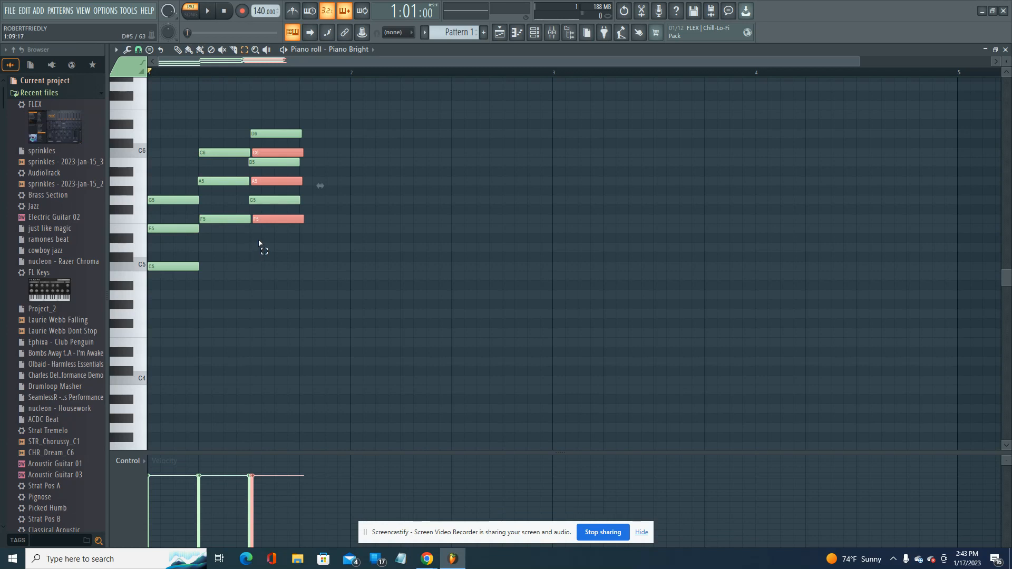
{"action": "left_click", "coordinate": [178, 50]}
{"action": "left_click_drag", "start_coordinate": [271, 183], "coordinate": [319, 183]}
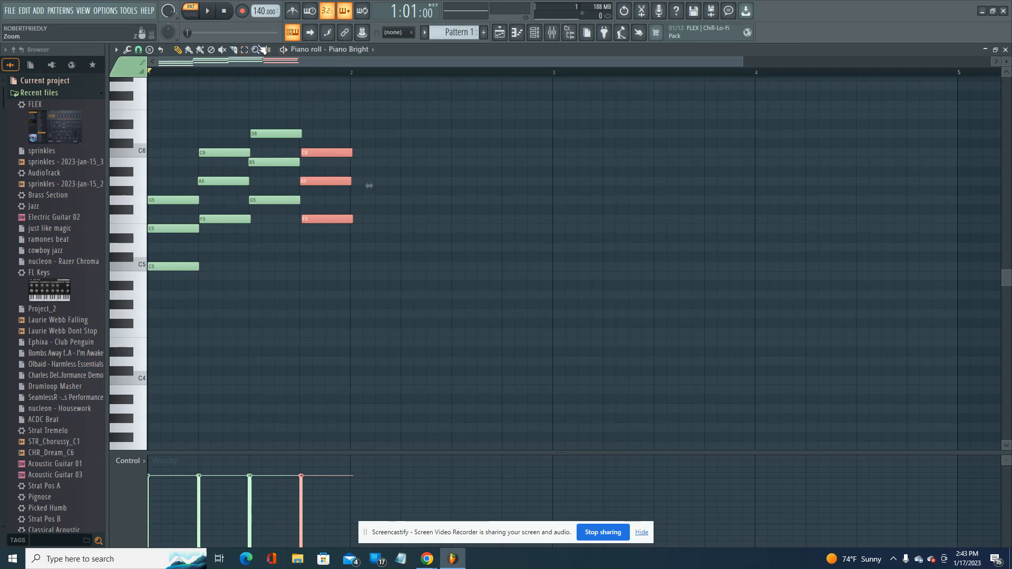
- Deselect the copied notes and play the four-chord progression through once, stopping playback after it ends
{"action": "left_click", "coordinate": [244, 50]}
{"action": "left_click", "coordinate": [327, 99]}
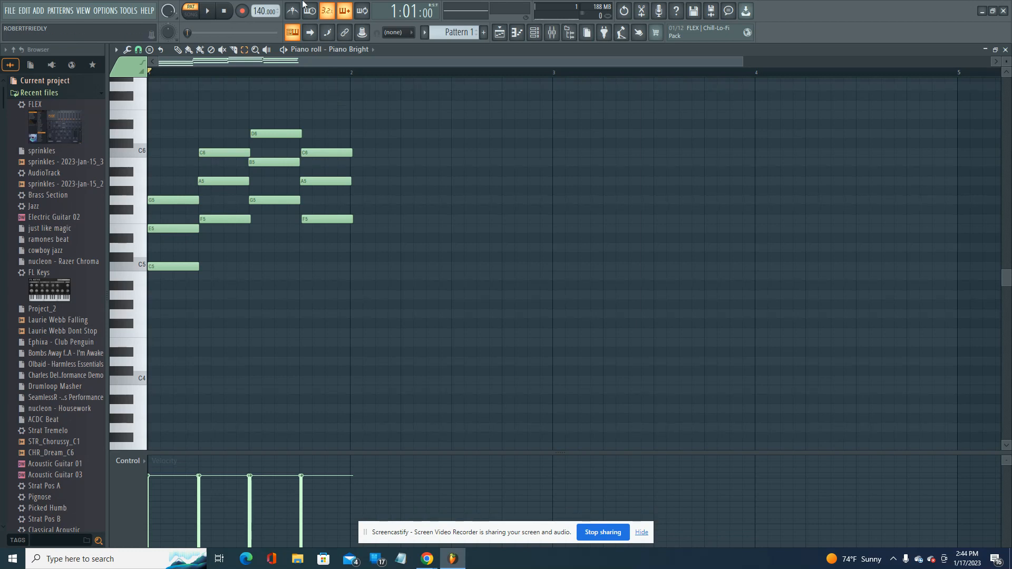
{"action": "left_click", "coordinate": [209, 11]}
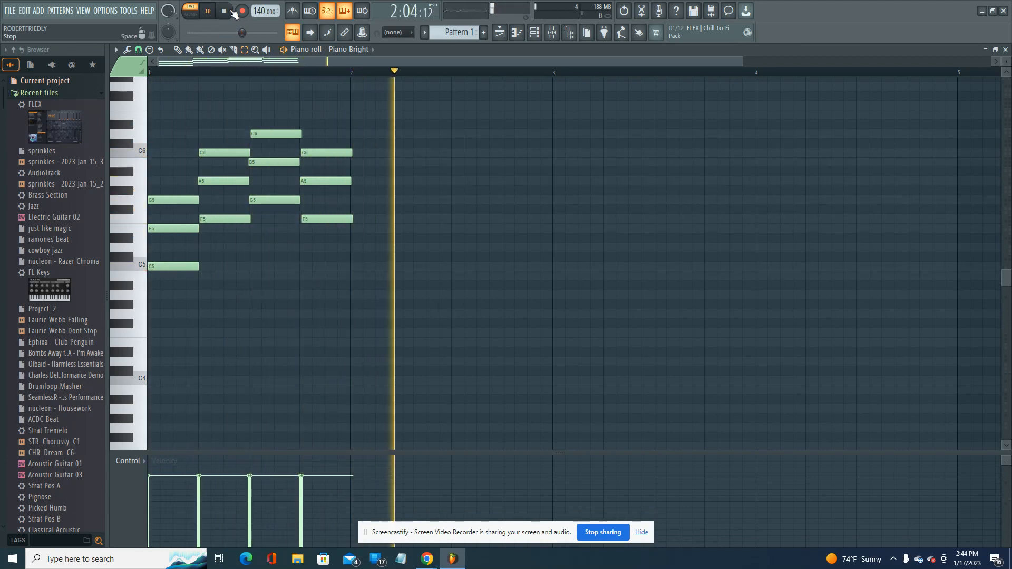
{"action": "left_click", "coordinate": [225, 11]}
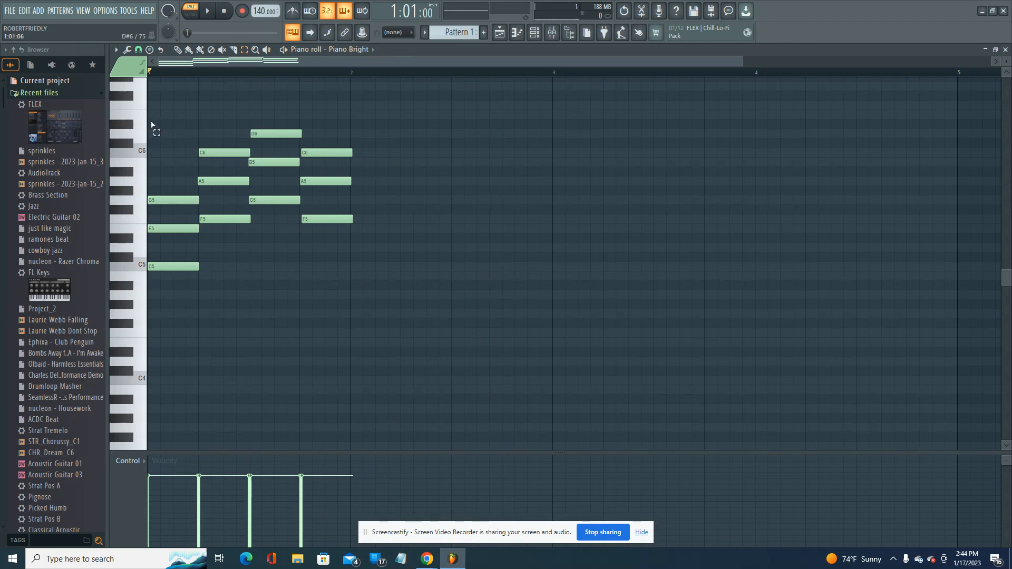
- Transpose all four chords down one octave, clear the selection and play the lowered progression
{"action": "left_click_drag", "start_coordinate": [150, 121], "coordinate": [356, 281]}
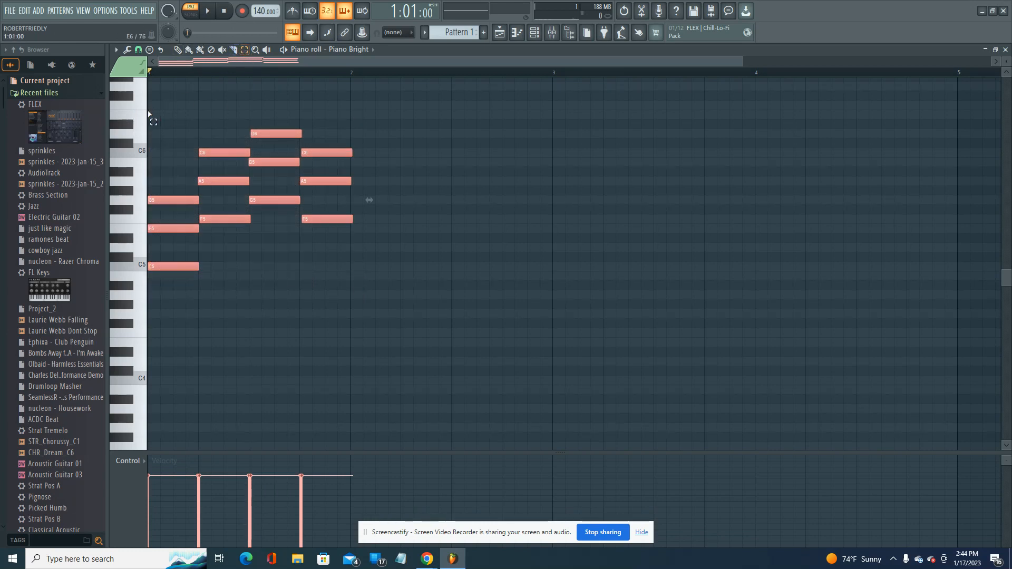
{"action": "left_click_drag", "start_coordinate": [149, 117], "coordinate": [371, 314]}
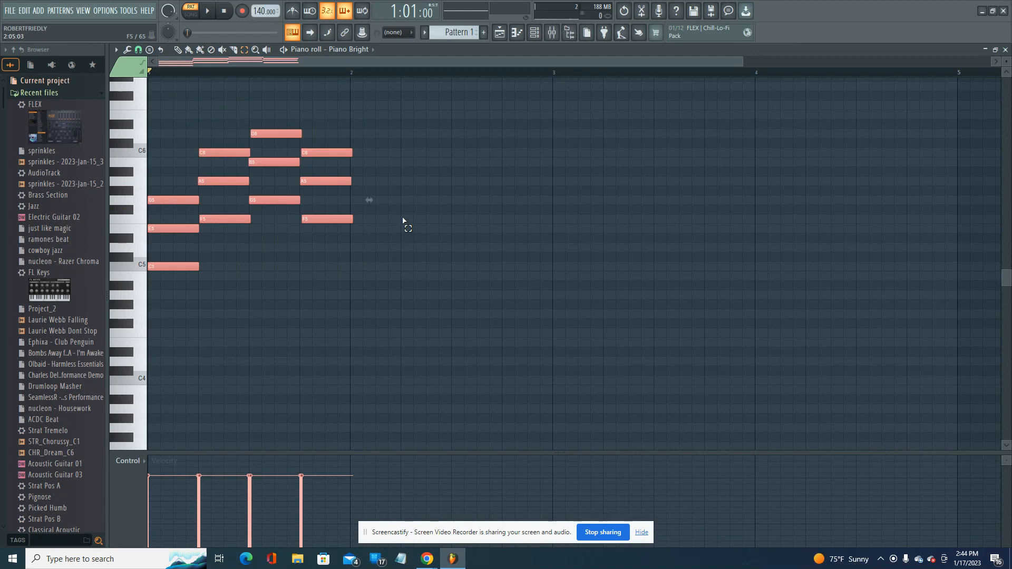
{"action": "key", "text": "ctrl+Down"}
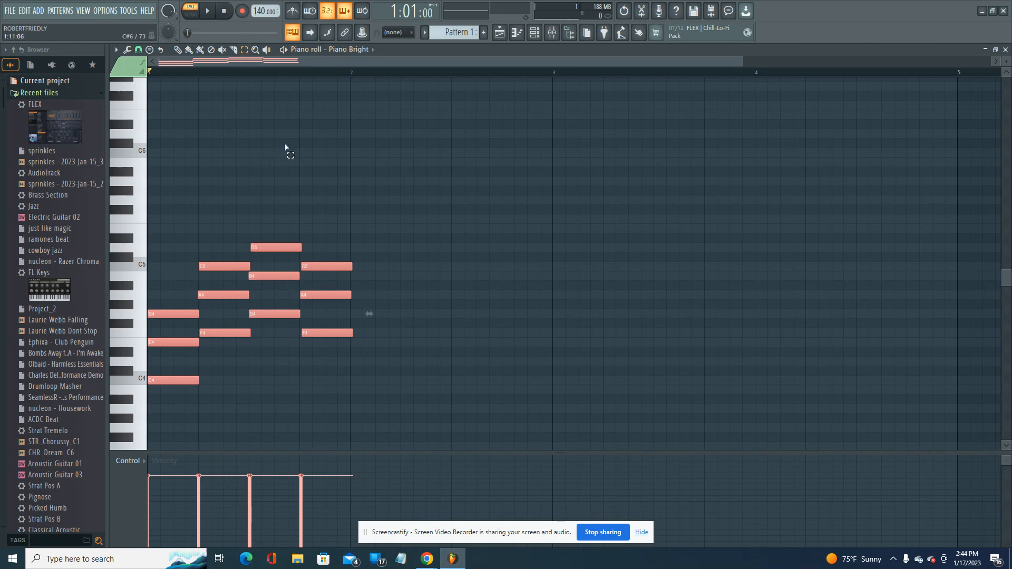
{"action": "left_click", "coordinate": [431, 125]}
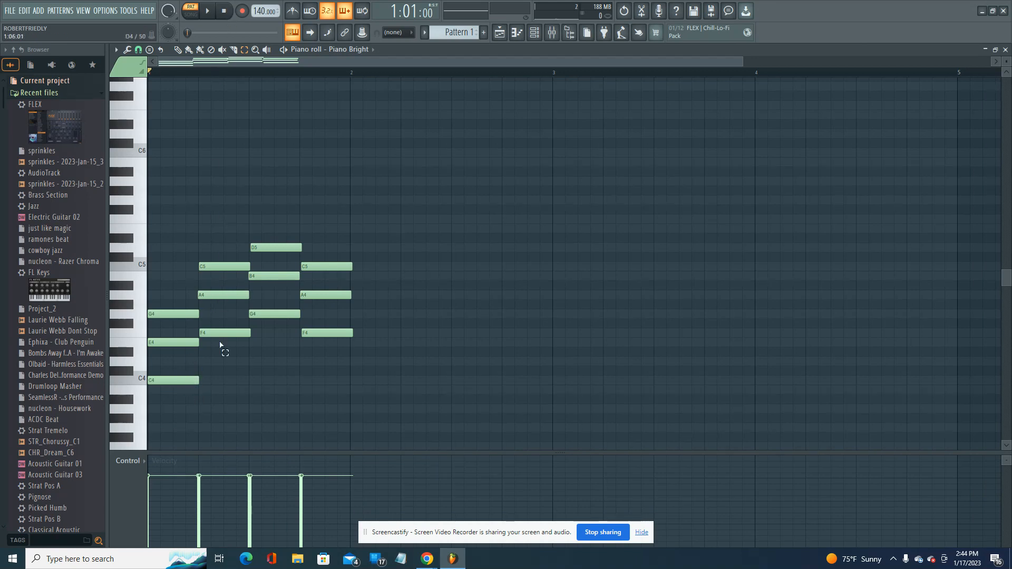
{"action": "left_click", "coordinate": [209, 11]}
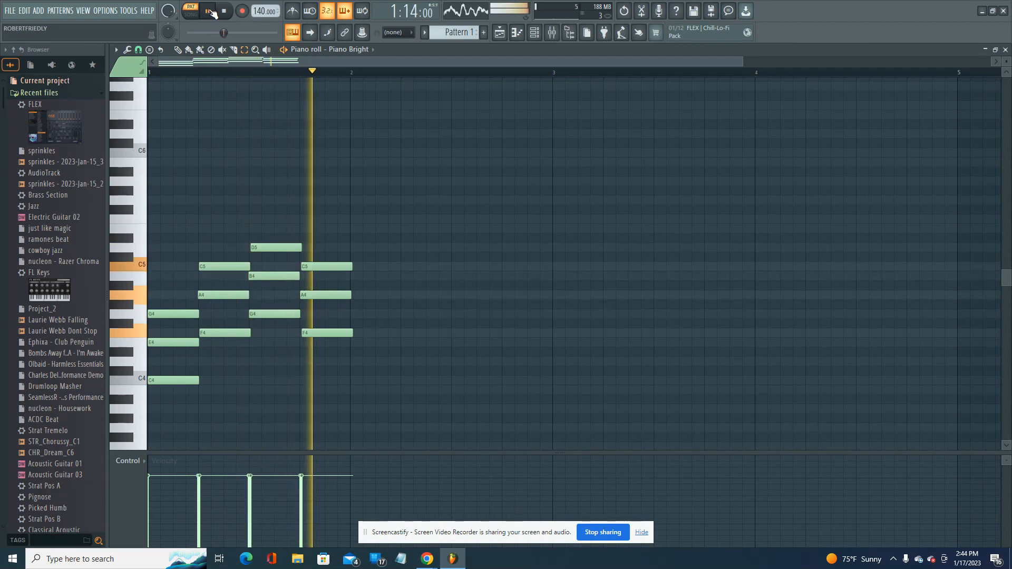
{"action": "left_click", "coordinate": [225, 13]}
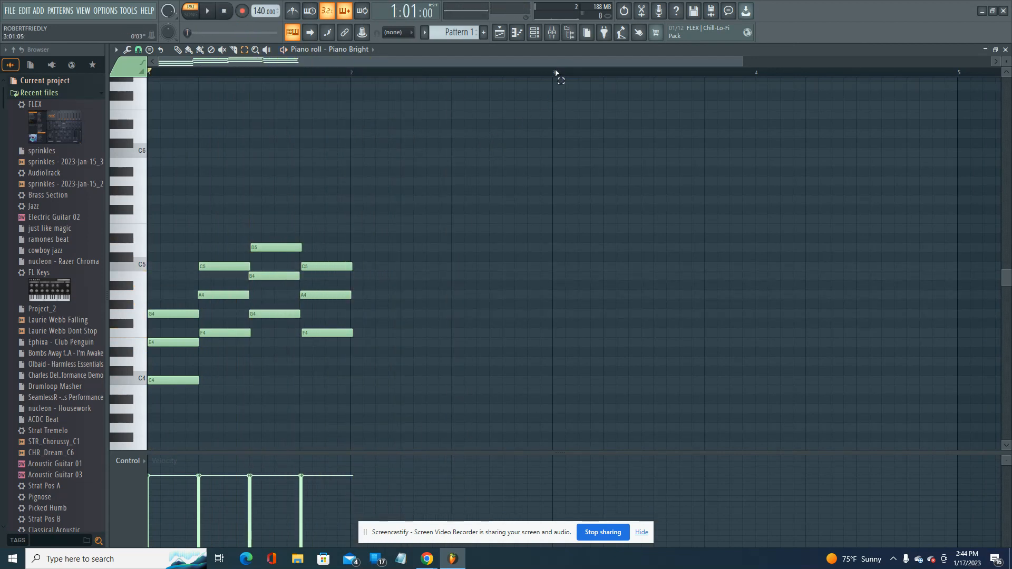
- Open the Piano Bright channel's FLEX instrument and load the Bounce Now preset from the Olbaid Compendium pack
{"action": "left_click", "coordinate": [537, 33]}
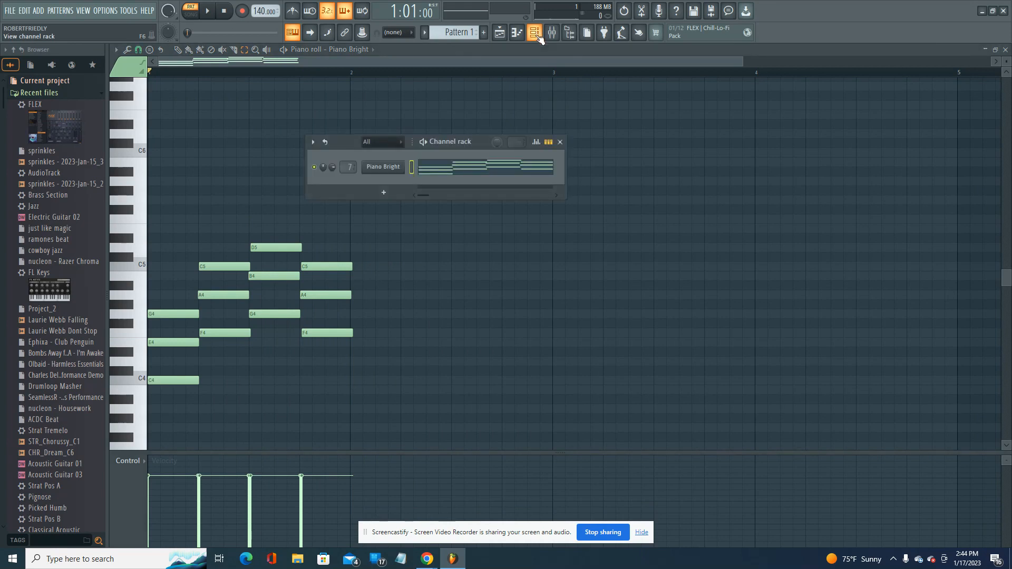
{"action": "left_click", "coordinate": [395, 170]}
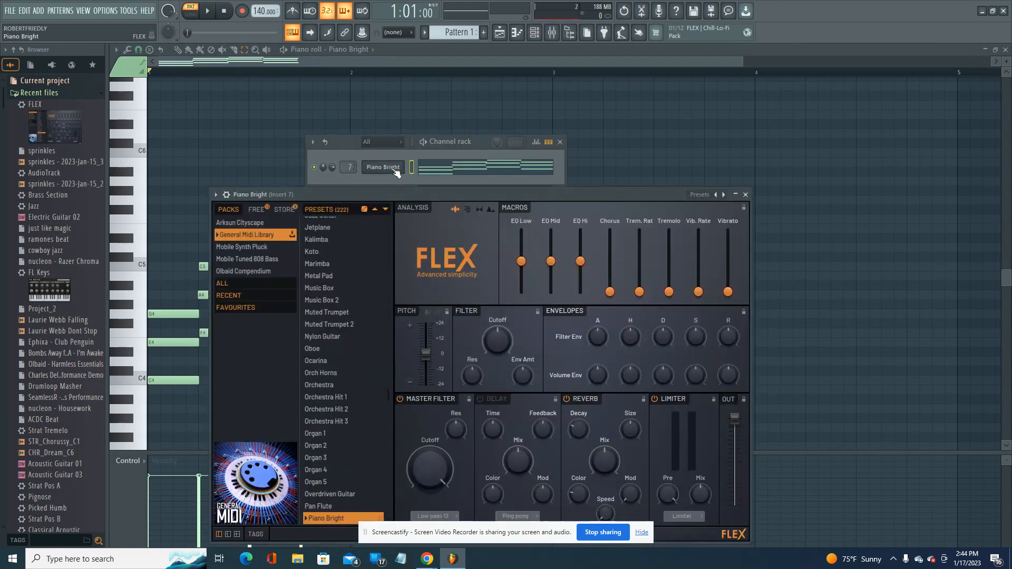
{"action": "left_click", "coordinate": [265, 273]}
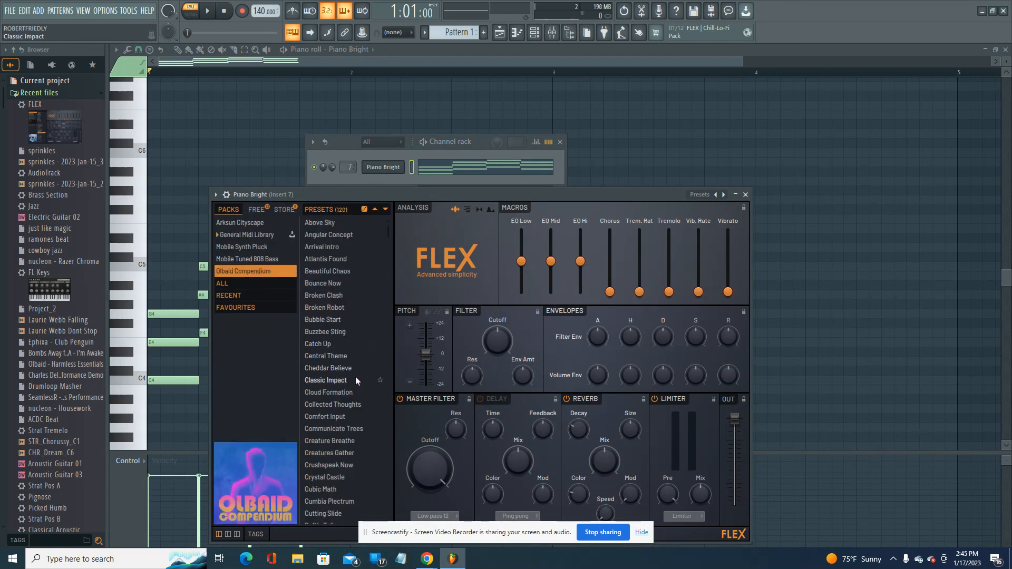
{"action": "left_click", "coordinate": [337, 284]}
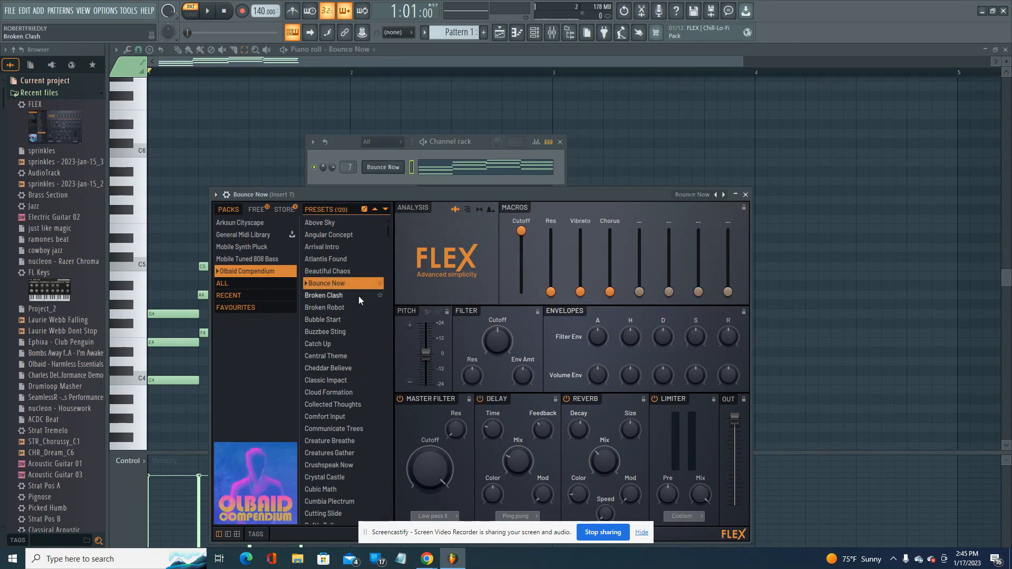
- Play the progression while auditioning the Beautiful Chaos preset, and settle on Crystal Castle
{"action": "left_click", "coordinate": [210, 12]}
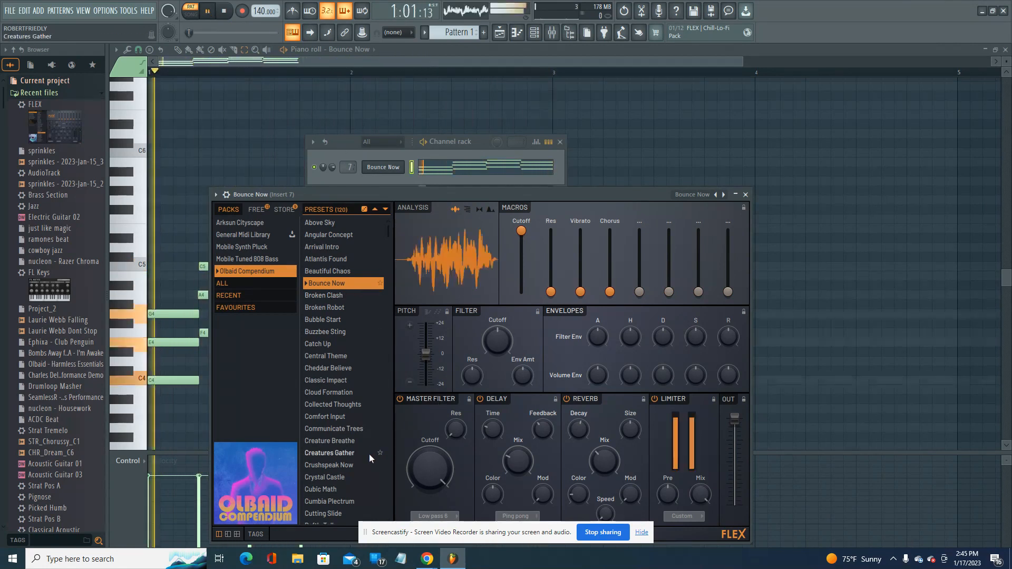
{"action": "left_click", "coordinate": [339, 271]}
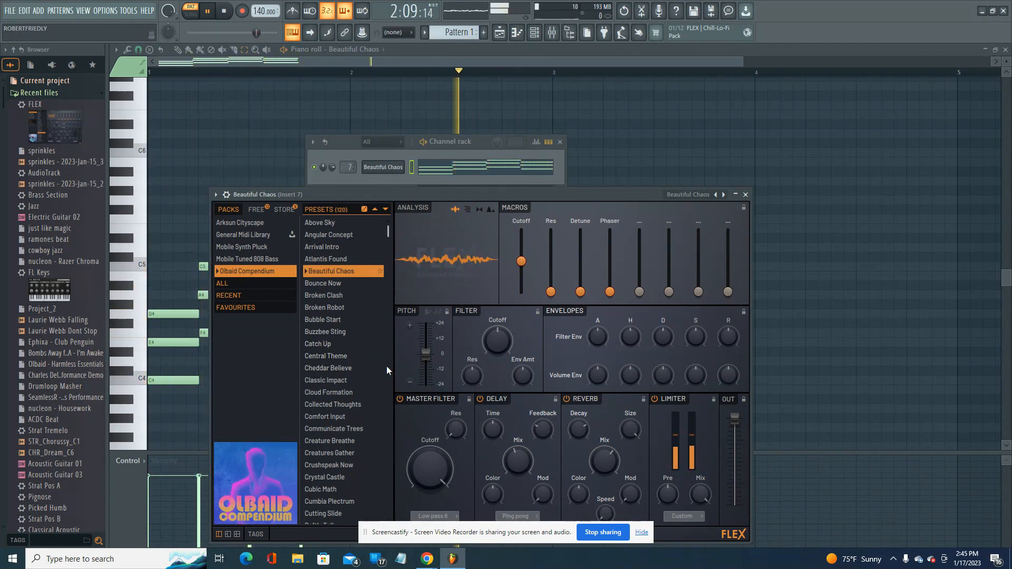
{"action": "left_click", "coordinate": [332, 477]}
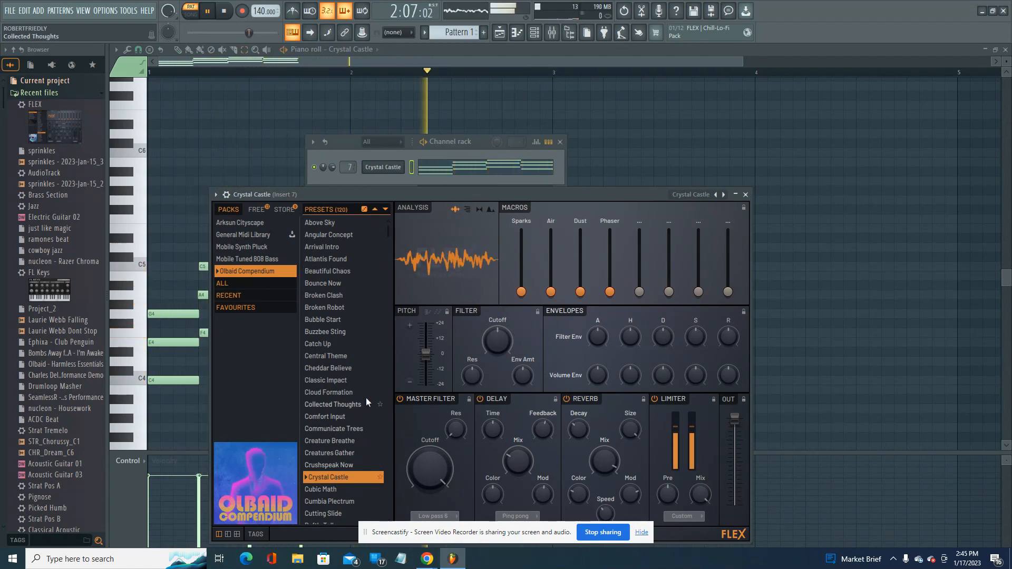
- Try the project tempo at 100 BPM during playback, settle on 130 BPM and stop playback
{"action": "right_click", "coordinate": [272, 11]}
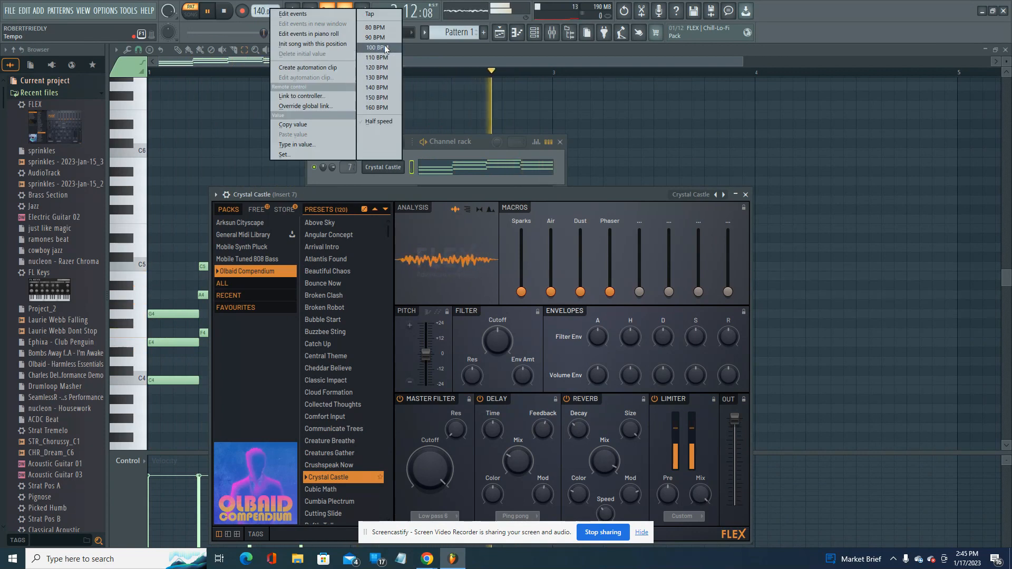
{"action": "left_click", "coordinate": [383, 48]}
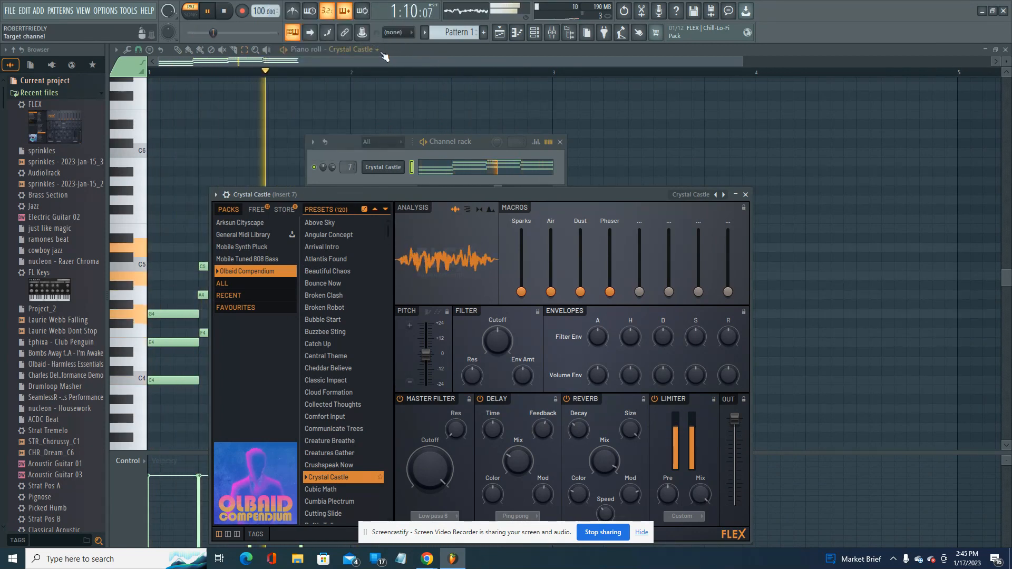
{"action": "right_click", "coordinate": [265, 13]}
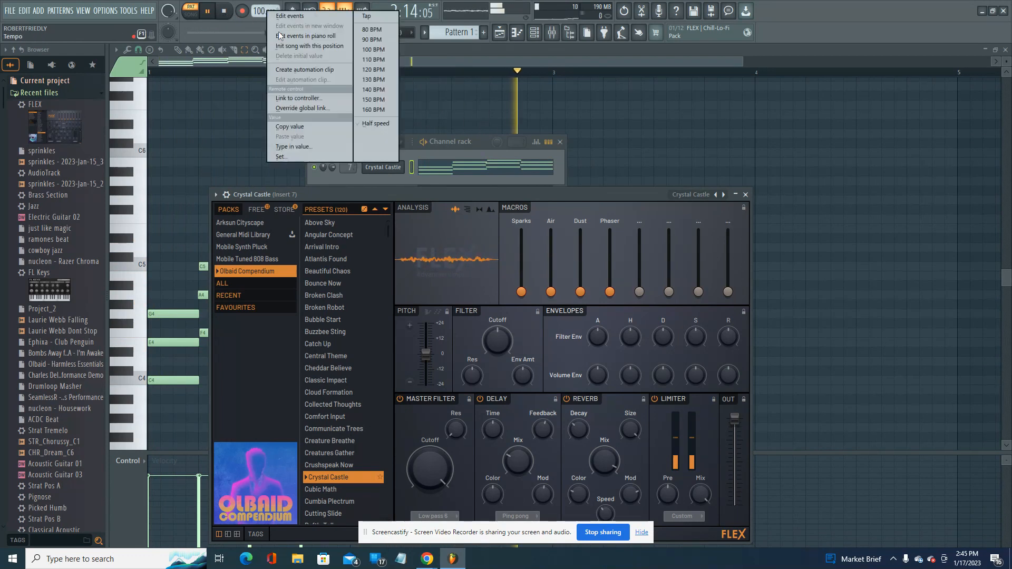
{"action": "left_click", "coordinate": [382, 80]}
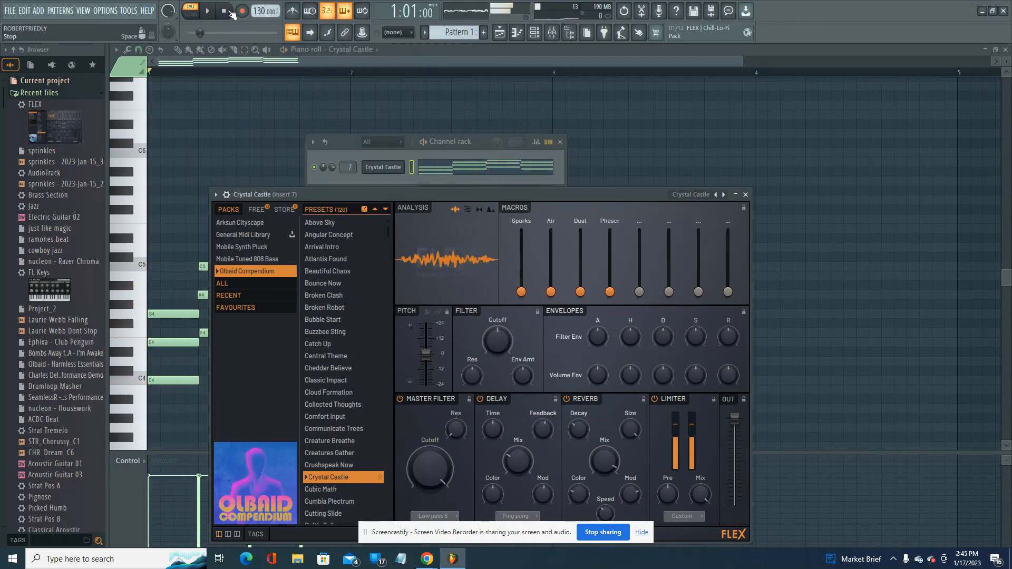
{"action": "key", "text": "space"}
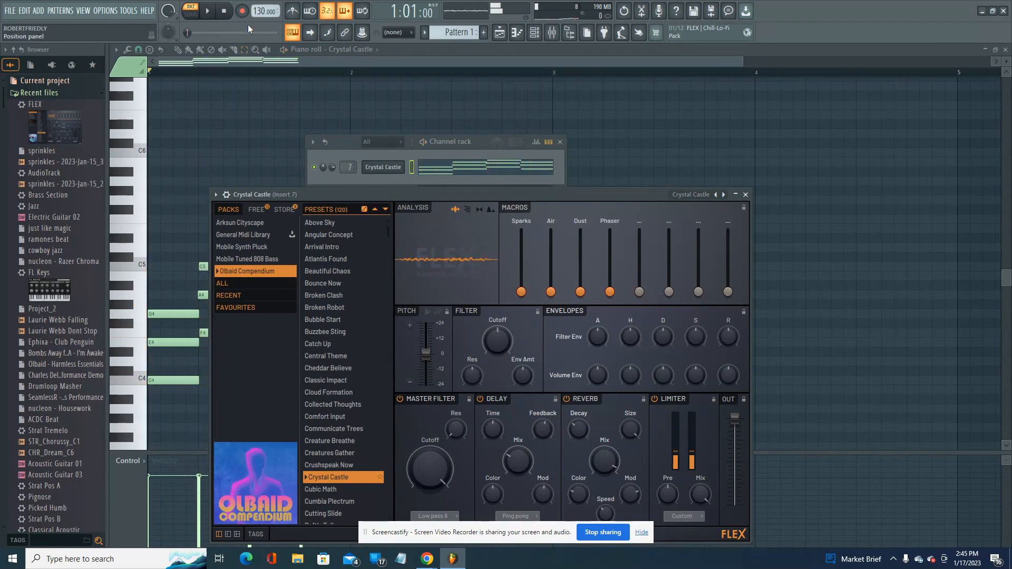